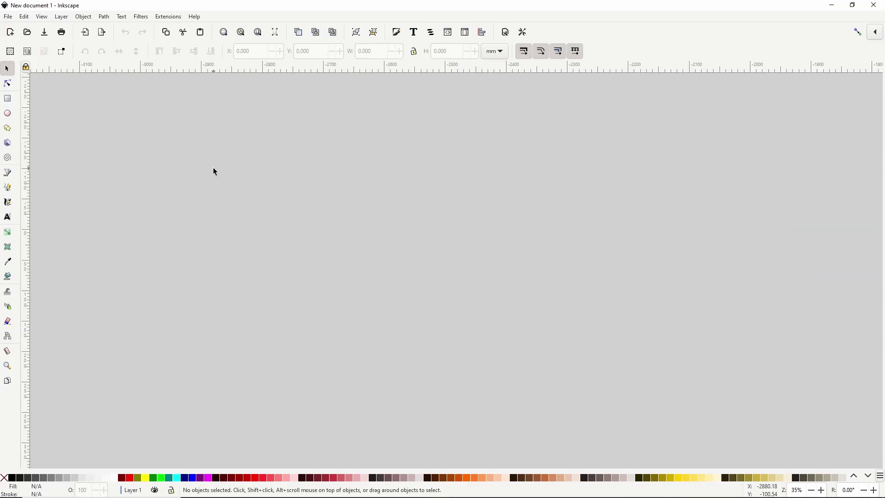
Draw a large background rectangle and fill it dark navy blue (H 231, S 93, V 40)
{"action": "left_click", "coordinate": [7, 99]}
{"action": "left_click_drag", "start_coordinate": [281, 183], "coordinate": [627, 363]}
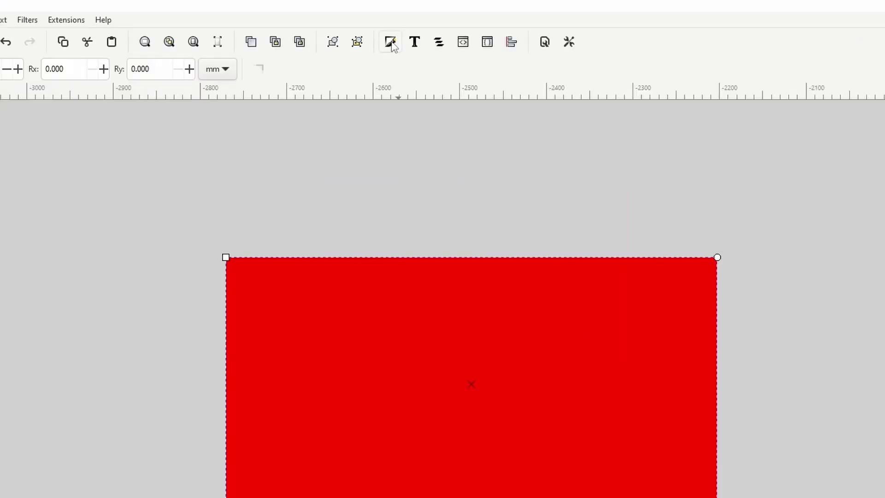
{"action": "left_click", "coordinate": [392, 42]}
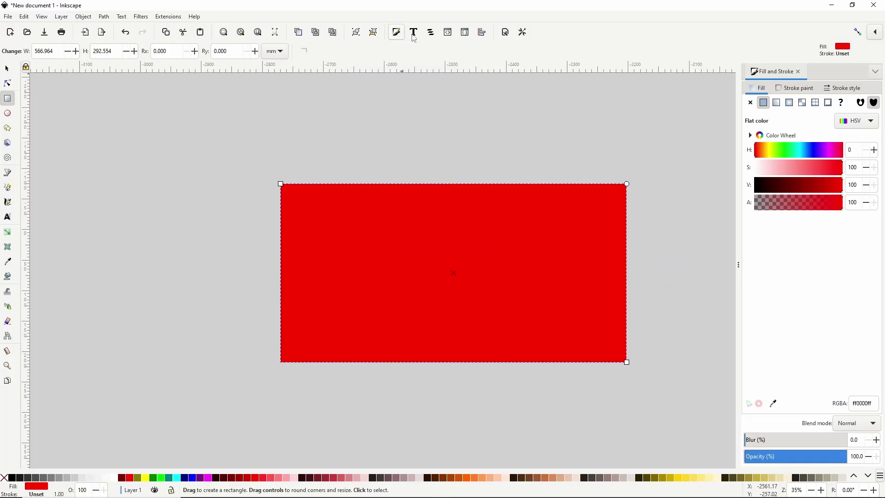
{"action": "mouse_move", "coordinate": [804, 156]}
{"action": "left_mouse_down"}
{"action": "mouse_move", "coordinate": [811, 185]}
{"action": "mouse_move", "coordinate": [786, 185]}
{"action": "left_mouse_up"}
{"action": "left_click", "coordinate": [836, 167]}
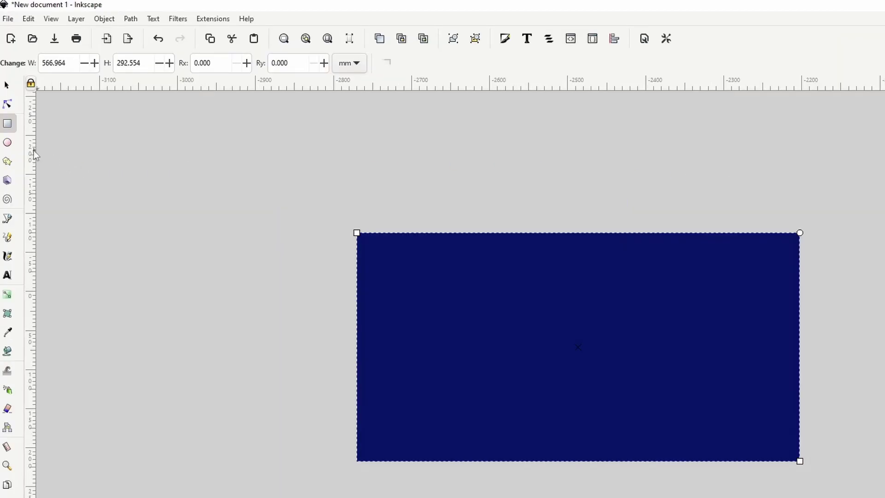
Draw a circle of about 25.3 mm radius and fill it bright cyan (H 186, S 100, V 98)
{"action": "left_click", "coordinate": [7, 142]}
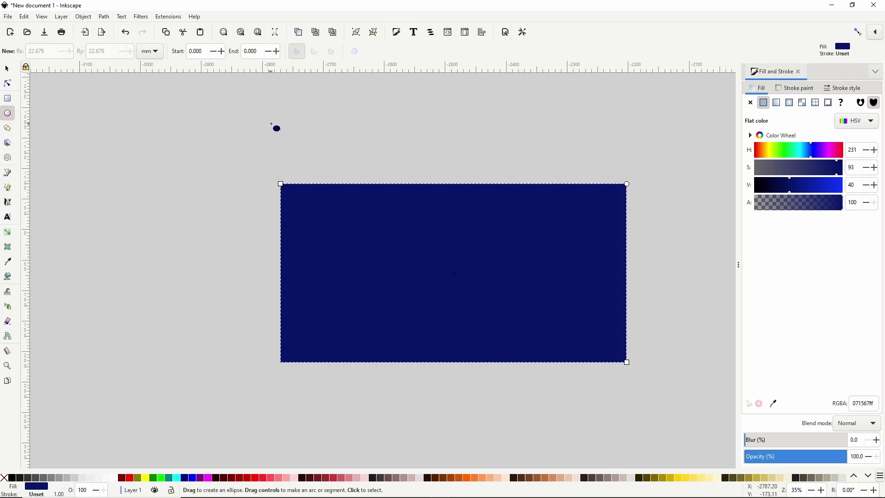
{"action": "left_click_drag", "start_coordinate": [271, 123], "coordinate": [308, 153]}
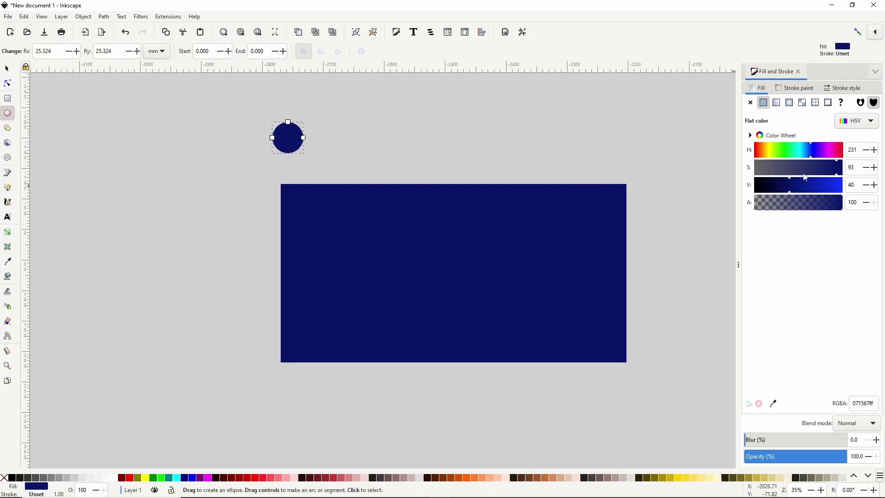
{"action": "left_click_drag", "start_coordinate": [811, 159], "coordinate": [801, 153]}
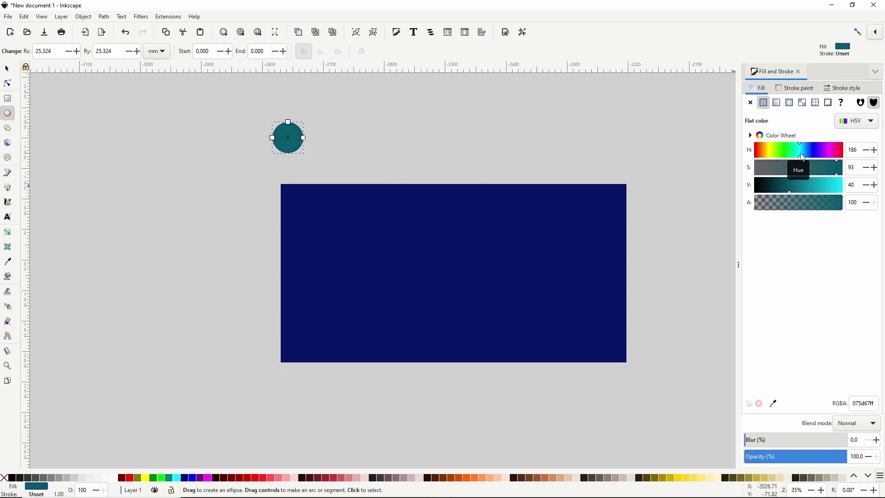
{"action": "mouse_move", "coordinate": [834, 179]}
{"action": "left_mouse_down"}
{"action": "mouse_move", "coordinate": [847, 177]}
{"action": "mouse_move", "coordinate": [843, 193]}
{"action": "left_mouse_up"}
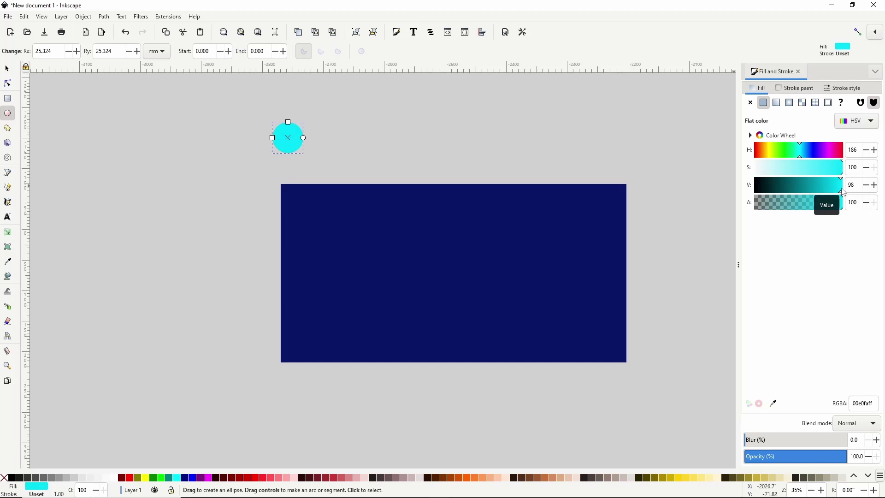
Apply a linear gradient to the circle with a fully opaque pink end stop (f09ffaff)
{"action": "left_click", "coordinate": [776, 102]}
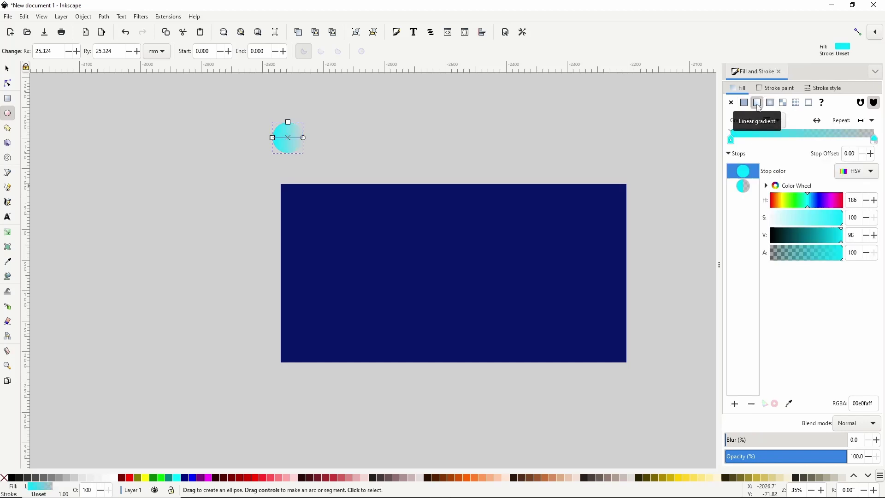
{"action": "left_click", "coordinate": [746, 185]}
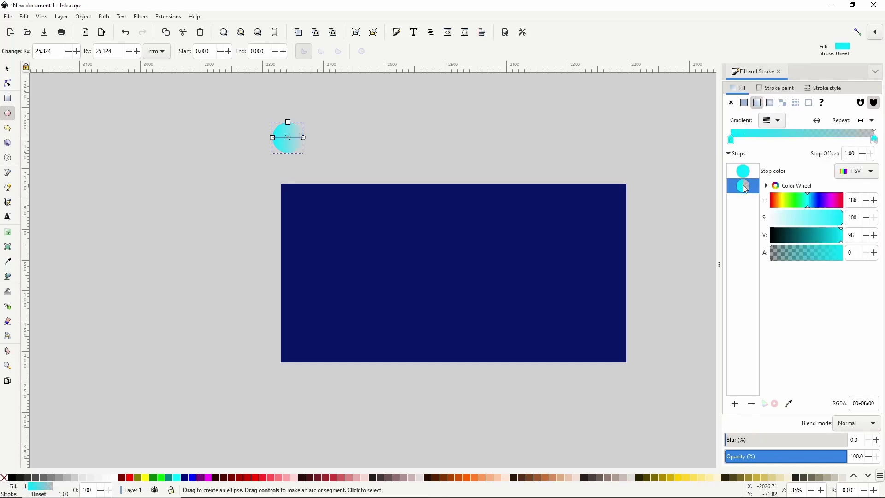
{"action": "left_click_drag", "start_coordinate": [792, 253], "coordinate": [841, 259]}
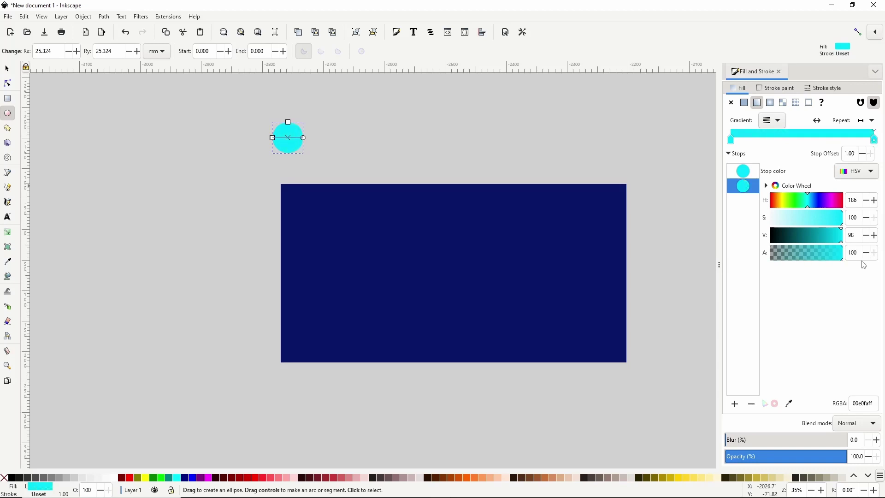
{"action": "mouse_move", "coordinate": [809, 208]}
{"action": "left_mouse_down"}
{"action": "mouse_move", "coordinate": [831, 209]}
{"action": "mouse_move", "coordinate": [797, 218]}
{"action": "left_mouse_up"}
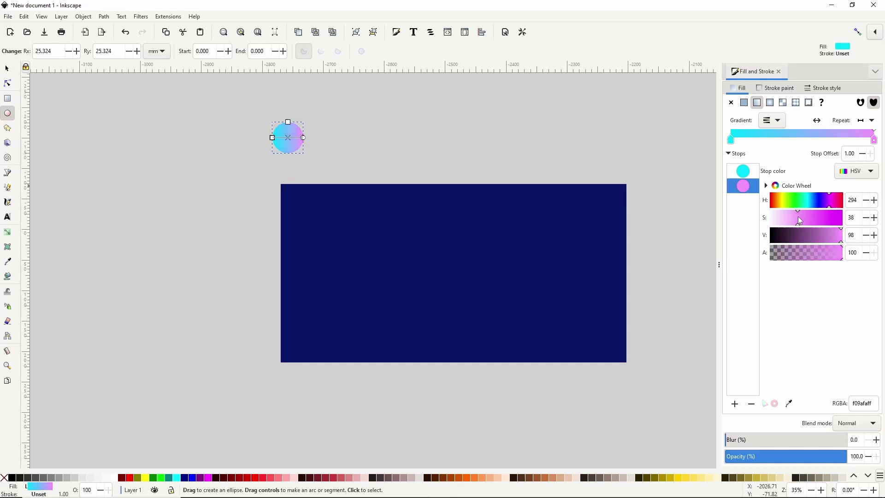
Add a blue middle gradient stop (4f76faff) at 0.50 offset
{"action": "left_click", "coordinate": [749, 171]}
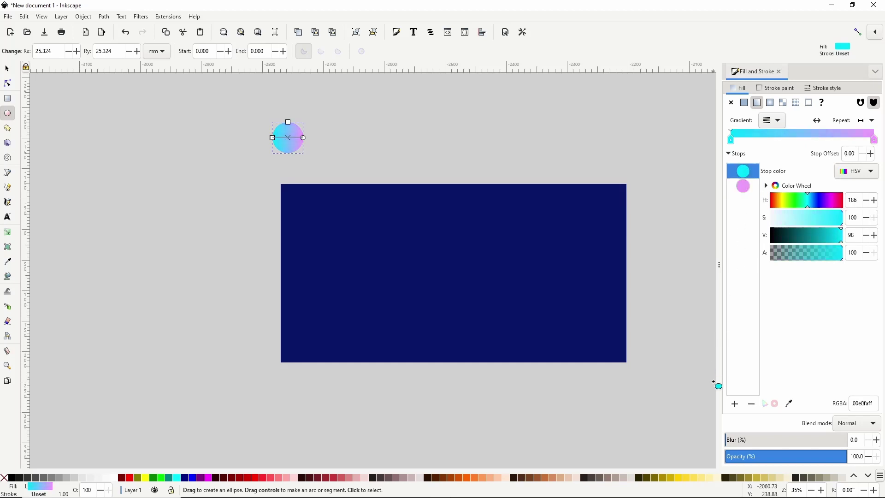
{"action": "left_click", "coordinate": [734, 404]}
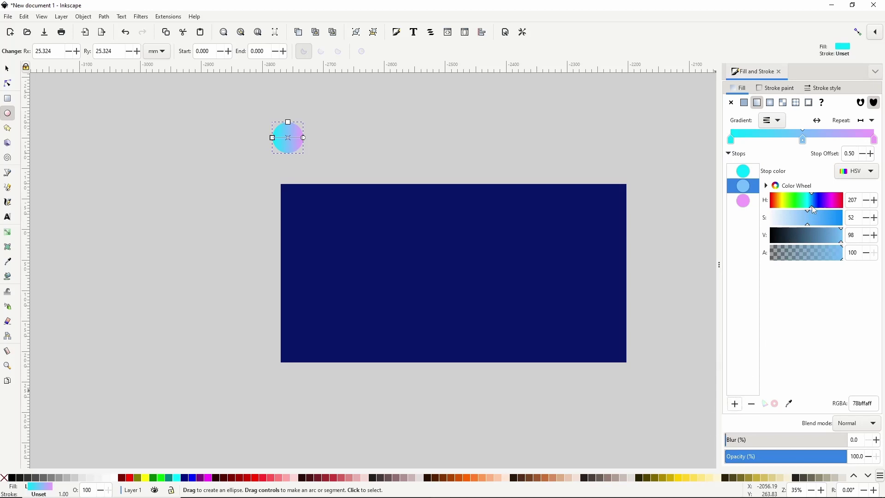
{"action": "left_click_drag", "start_coordinate": [811, 206], "coordinate": [816, 206]}
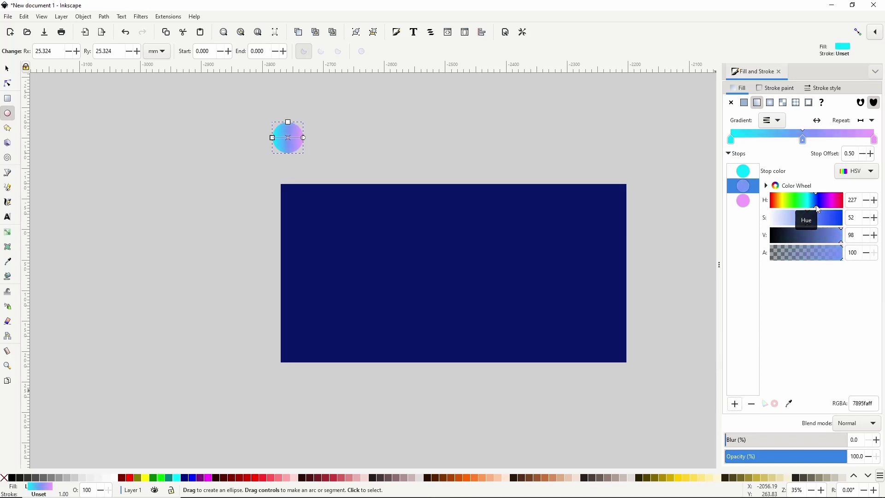
{"action": "left_click", "coordinate": [819, 220]}
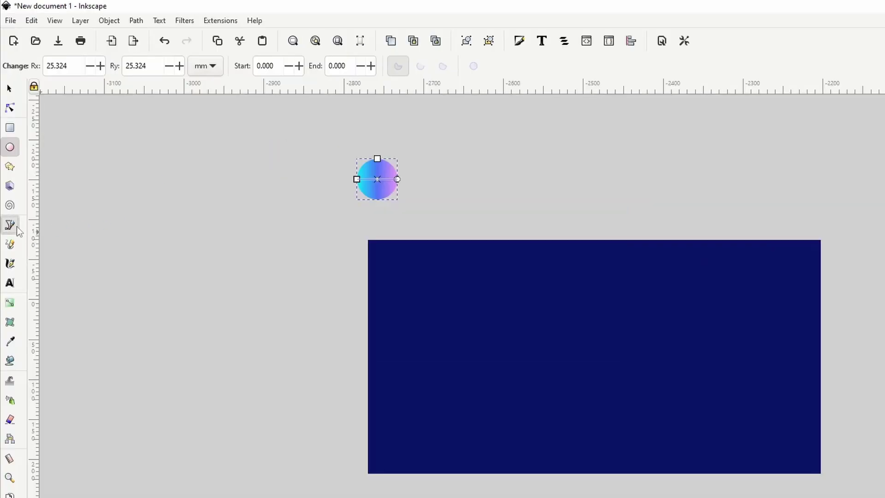
Draw a Spiro curve with a loop and S-bend across the navy rectangle, left to right
{"action": "left_click", "coordinate": [10, 173]}
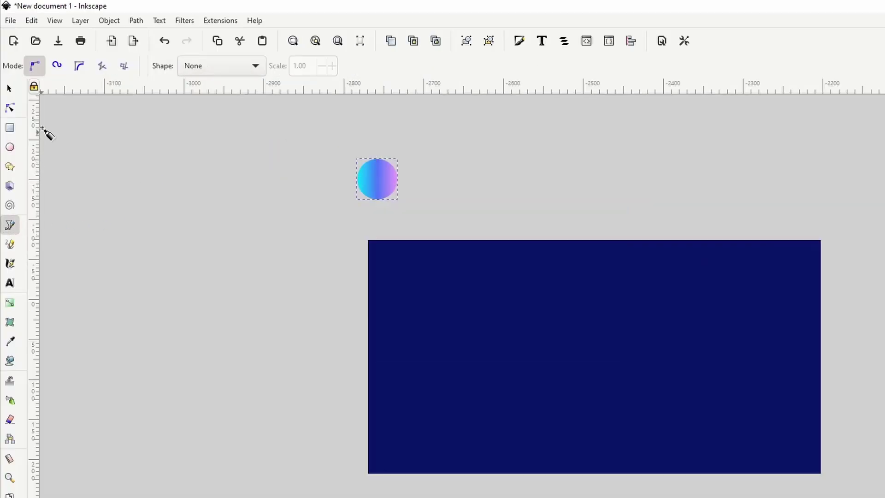
{"action": "left_click", "coordinate": [58, 66]}
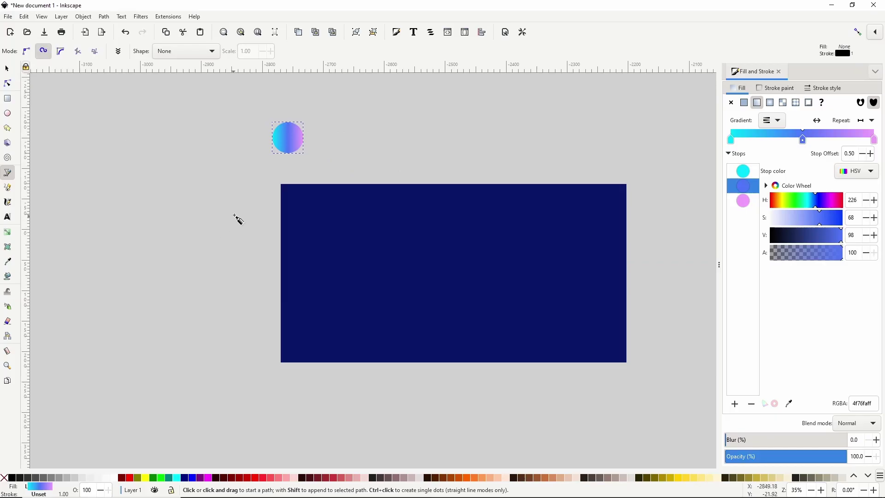
{"action": "left_click", "coordinate": [229, 203]}
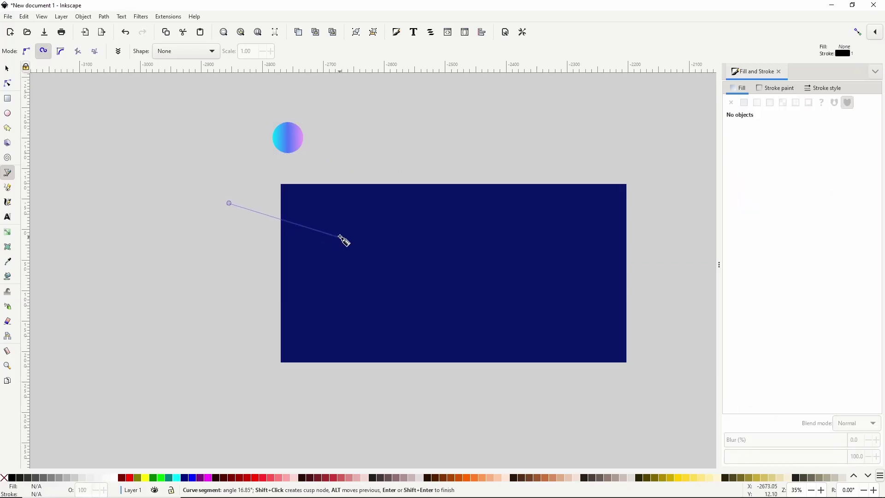
{"action": "left_click", "coordinate": [389, 240]}
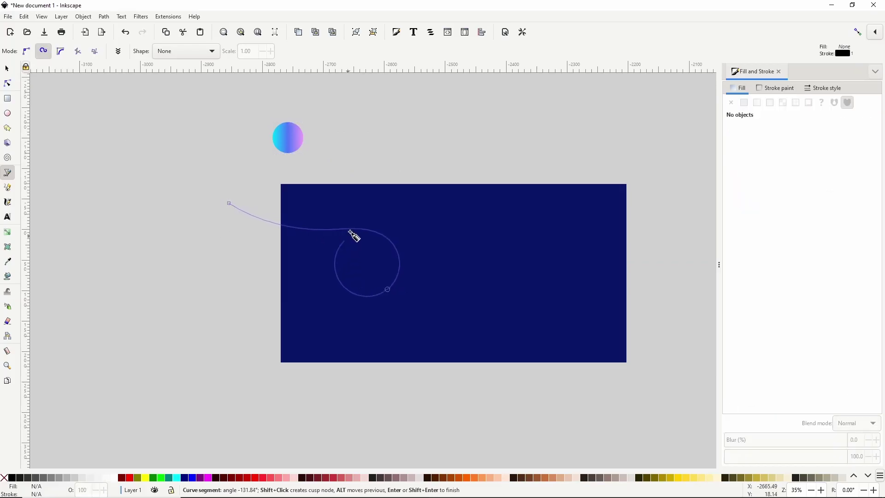
{"action": "left_click", "coordinate": [364, 219]}
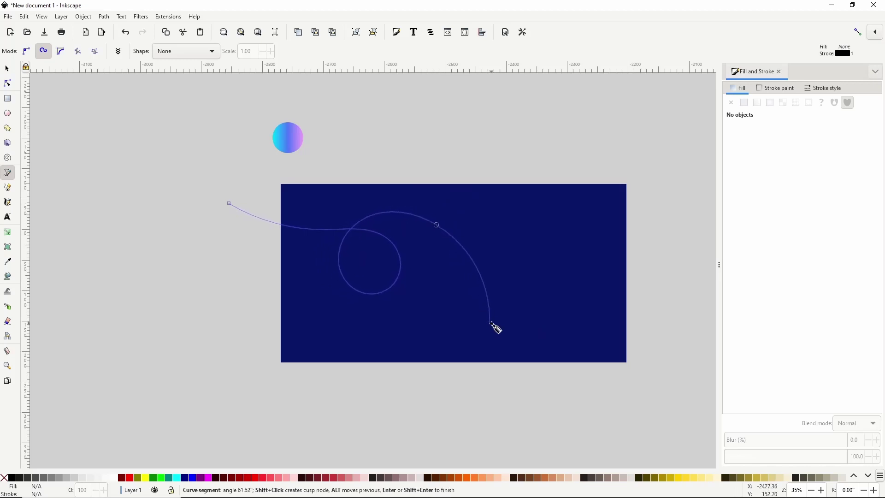
{"action": "left_click", "coordinate": [505, 339]}
{"action": "left_click", "coordinate": [598, 280]}
{"action": "left_click", "coordinate": [645, 219]}
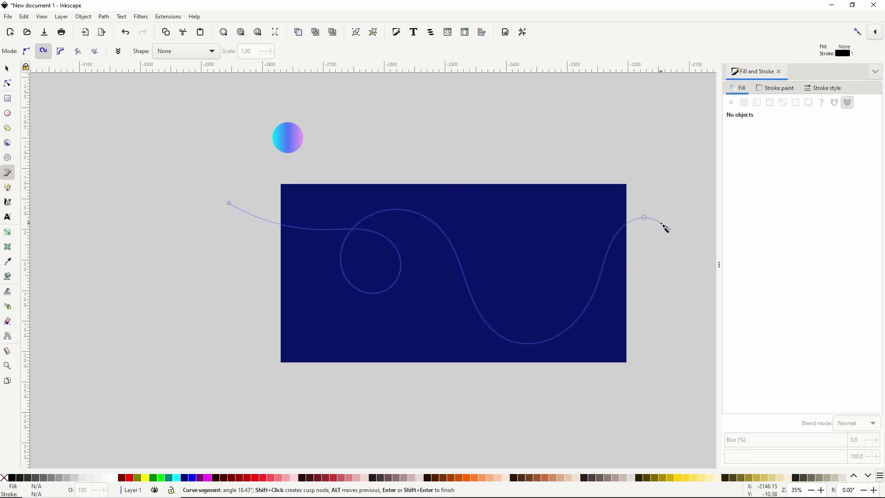
{"action": "key", "text": "Return"}
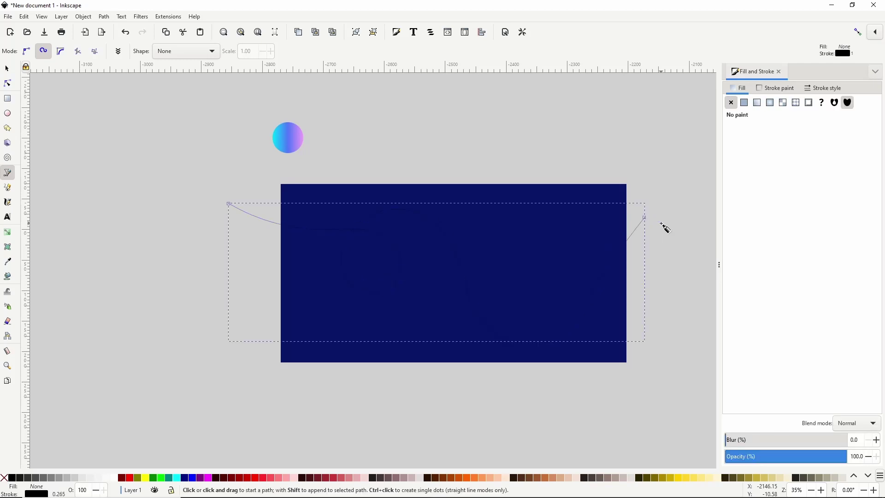
Move the gradient circle above the rectangle's left side, then select it with the curve in Extensions
{"action": "left_click", "coordinate": [8, 69]}
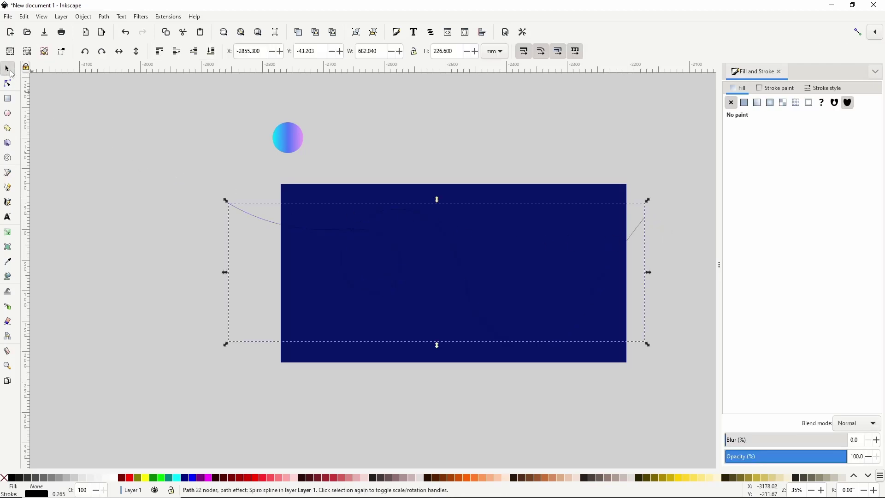
{"action": "left_click", "coordinate": [296, 142]}
{"action": "left_click_drag", "start_coordinate": [295, 142], "coordinate": [271, 163]}
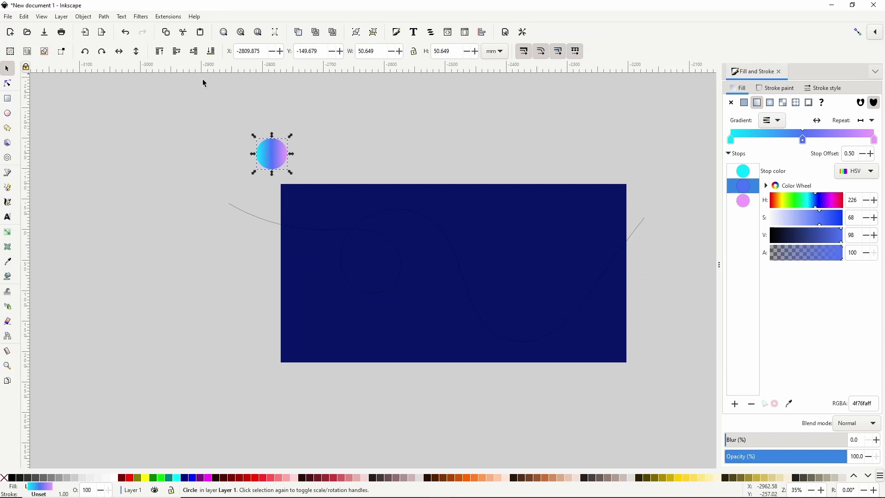
{"action": "mouse_move", "coordinate": [274, 155]}
{"action": "left_mouse_down"}
{"action": "mouse_move", "coordinate": [263, 227]}
{"action": "mouse_move", "coordinate": [268, 143]}
{"action": "left_mouse_up"}
{"action": "left_click", "coordinate": [262, 217], "text": "shift"}
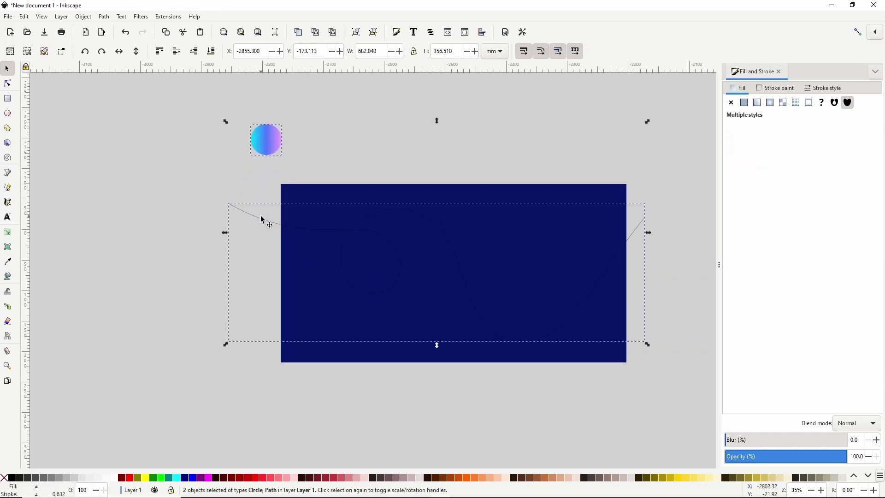
{"action": "left_click", "coordinate": [167, 17]}
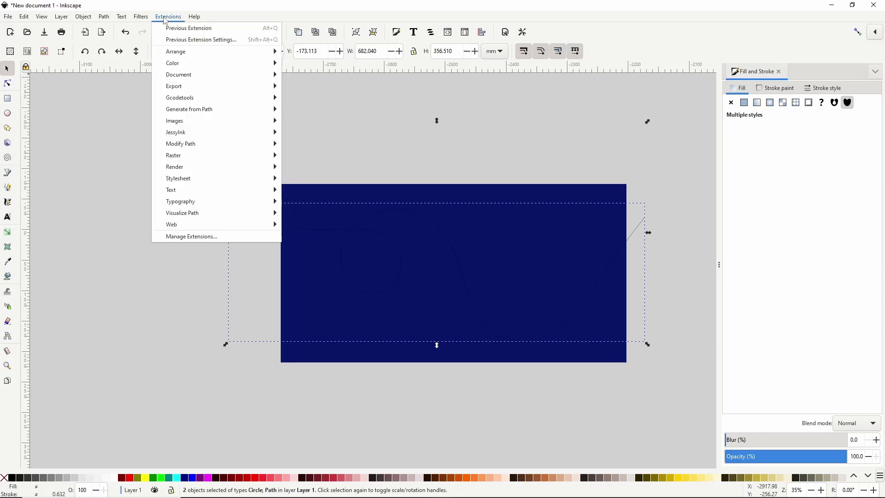
Open the Scatter extension and enable Live preview of circles along the curve
{"action": "mouse_move", "coordinate": [211, 108]}
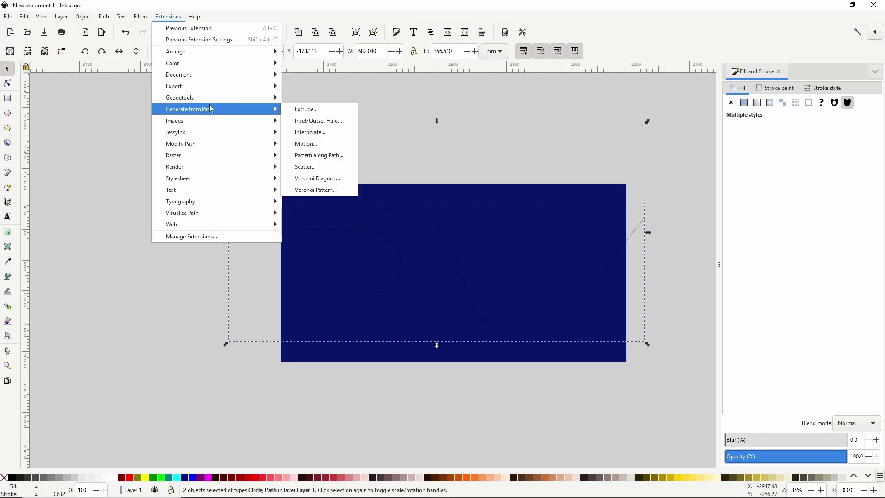
{"action": "left_click", "coordinate": [308, 167]}
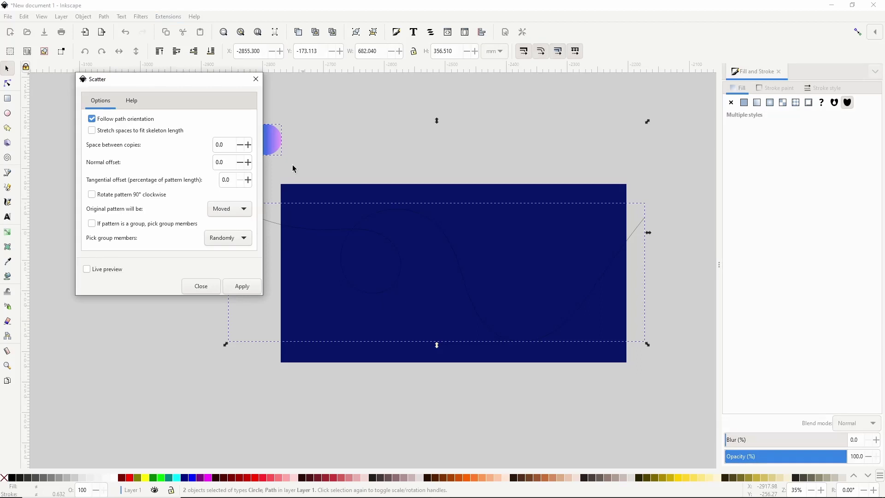
{"action": "left_click", "coordinate": [106, 272]}
{"action": "left_click_drag", "start_coordinate": [169, 84], "coordinate": [139, 88]}
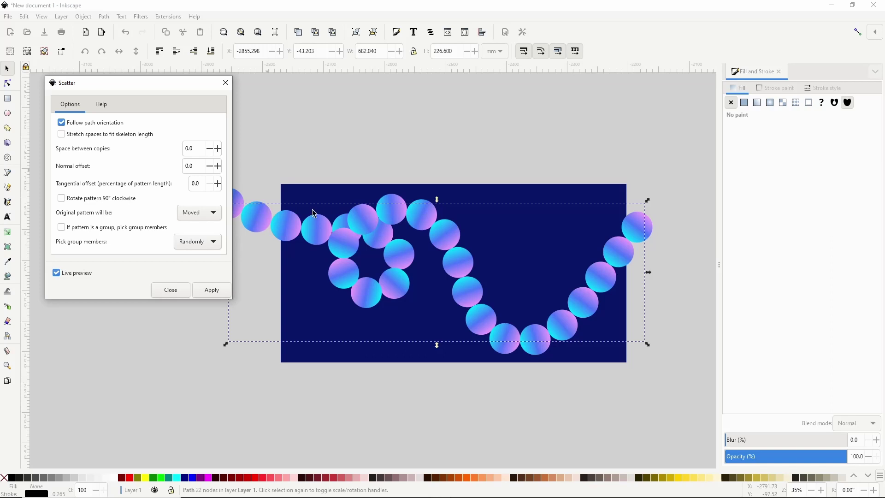
Set Space between copies to -20, then -60, triggering the pattern-too-small warning
{"action": "double_click", "coordinate": [198, 148]}
{"action": "left_click", "coordinate": [190, 166]}
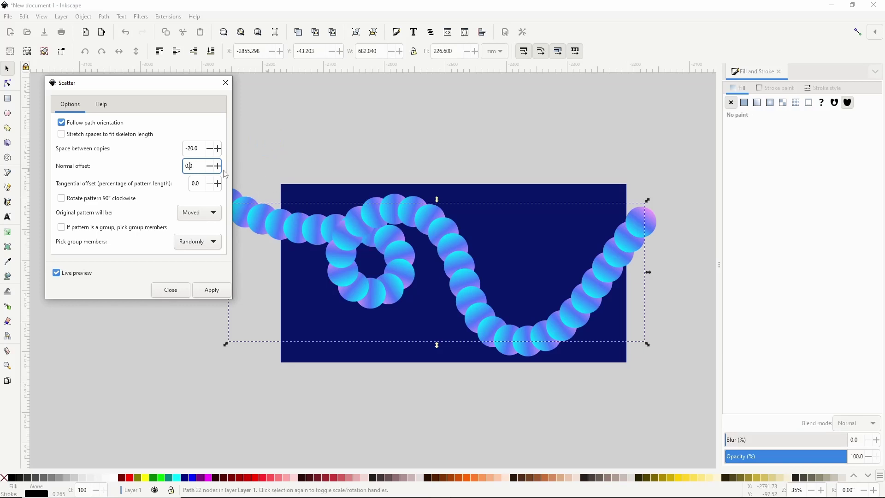
{"action": "triple_click", "coordinate": [199, 151]}
{"action": "type", "text": "-60"}
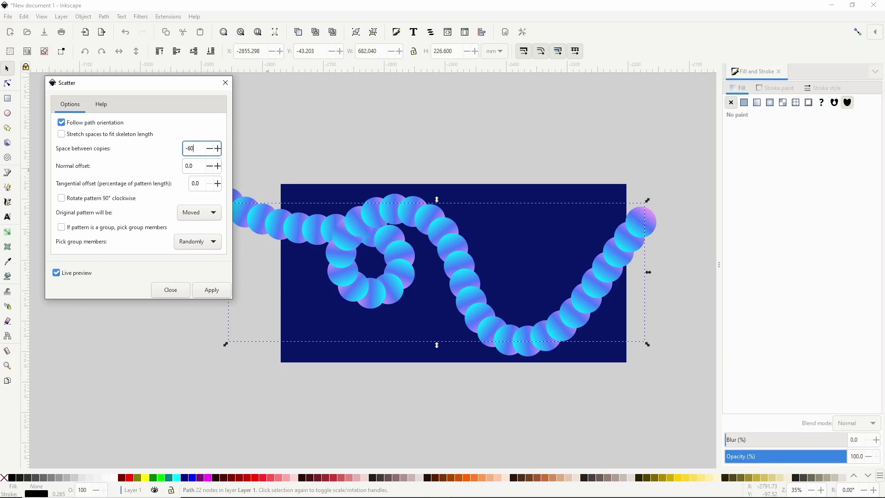
{"action": "left_click", "coordinate": [195, 172]}
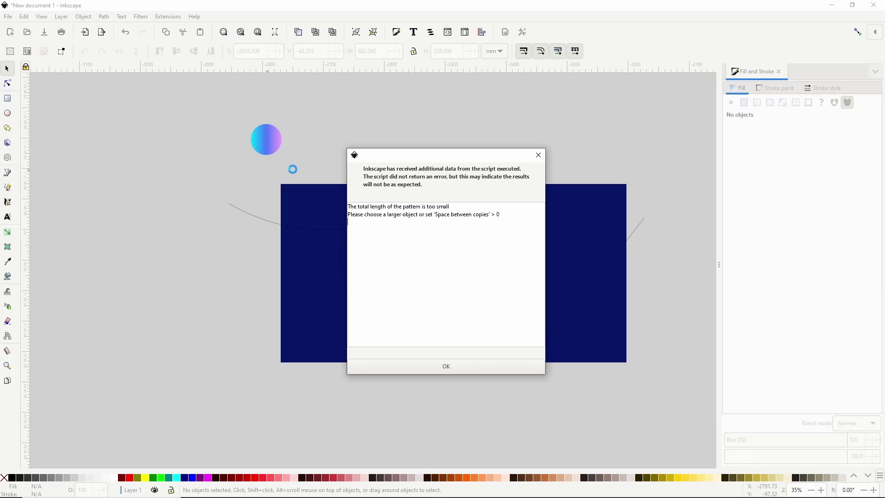
Dismiss the warnings and settle Space between copies at -50 so circles merge into a tube
{"action": "left_click", "coordinate": [436, 370]}
{"action": "left_click", "coordinate": [190, 149]}
{"action": "left_click", "coordinate": [193, 163]}
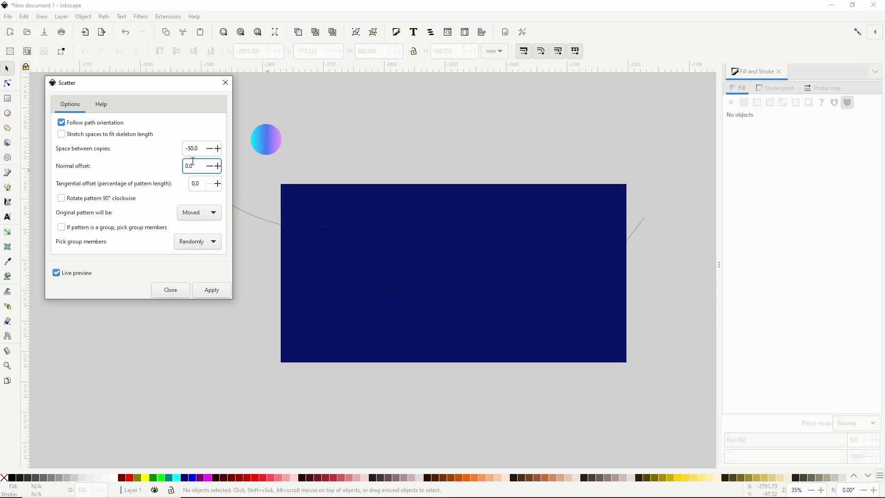
{"action": "left_click", "coordinate": [193, 148]}
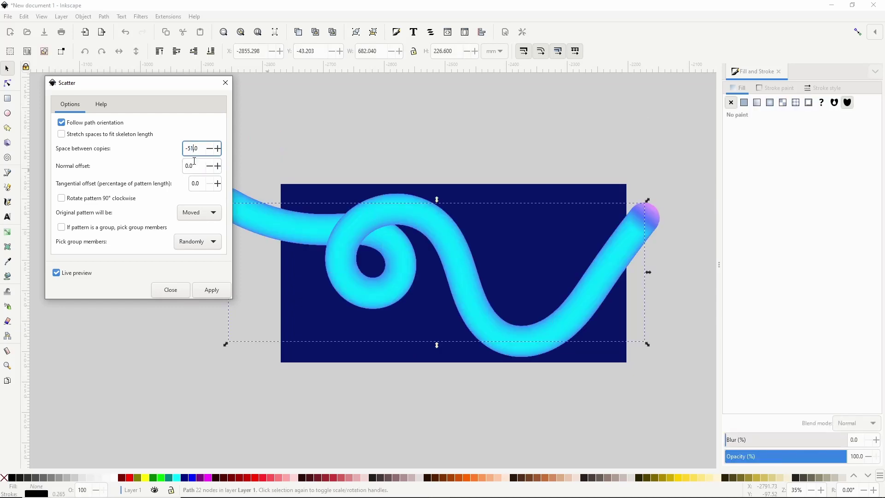
{"action": "left_click", "coordinate": [194, 162]}
{"action": "left_click", "coordinate": [412, 369]}
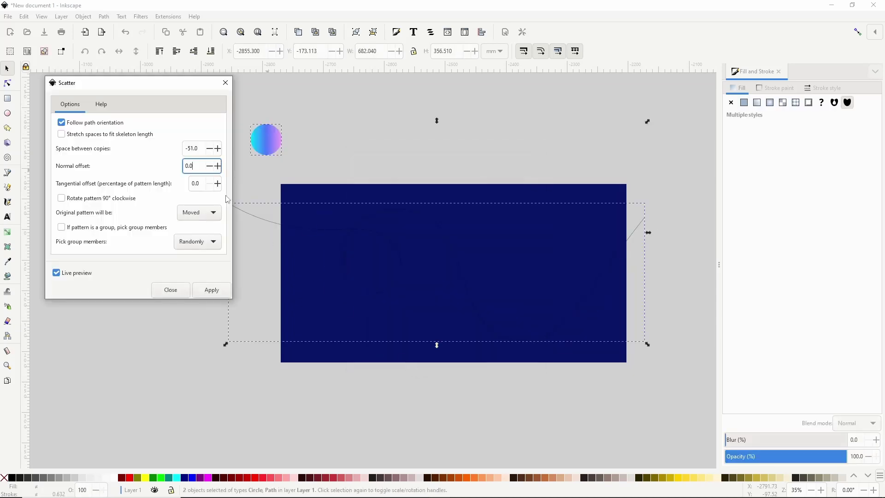
{"action": "left_click", "coordinate": [192, 148]}
{"action": "scroll", "coordinate": [192, 146], "scroll_direction": "up", "scroll_amount": 1}
{"action": "left_click", "coordinate": [194, 164]}
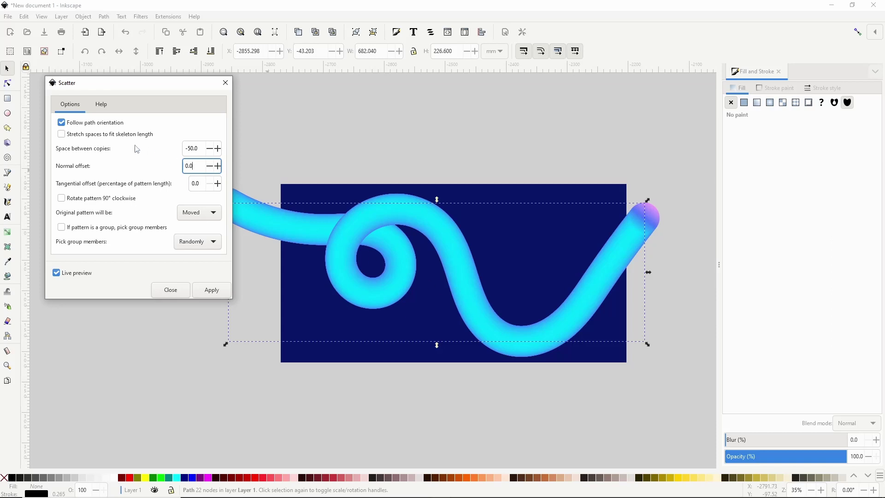
Disable Follow path orientation, set Original pattern to Cloned, and apply the scatter
{"action": "left_click", "coordinate": [71, 124]}
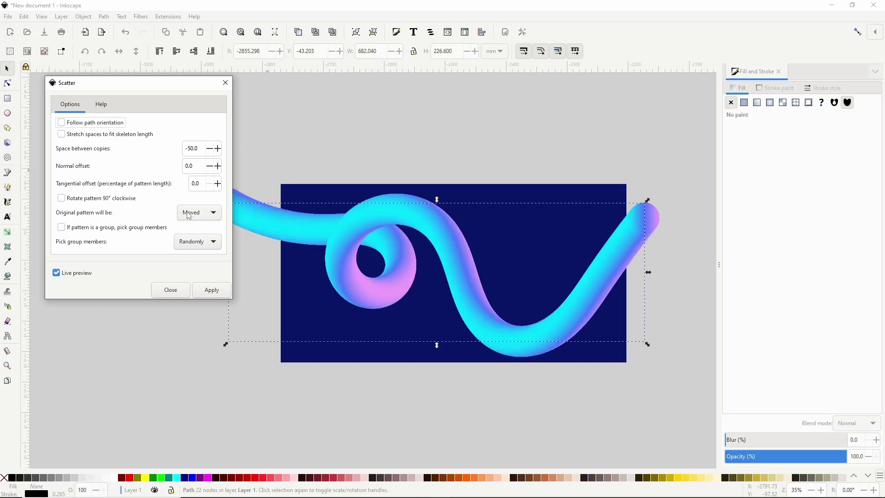
{"action": "left_click", "coordinate": [201, 215]}
{"action": "left_click", "coordinate": [200, 238]}
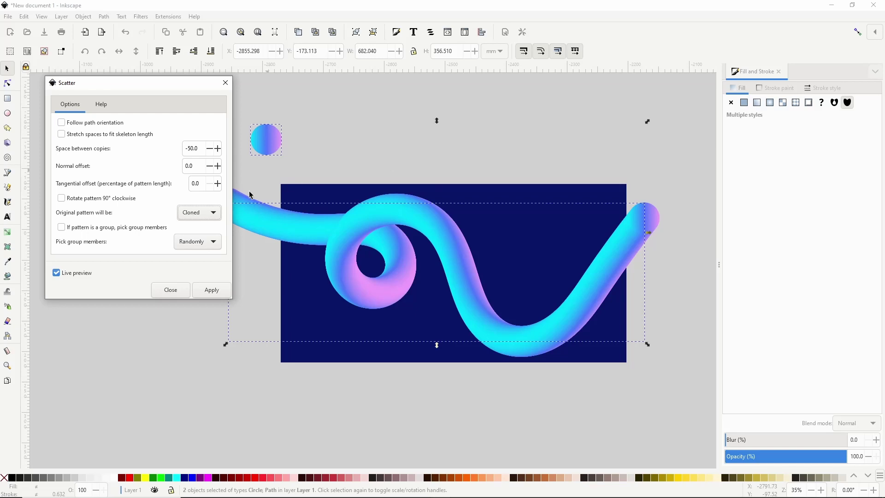
{"action": "left_click", "coordinate": [211, 289]}
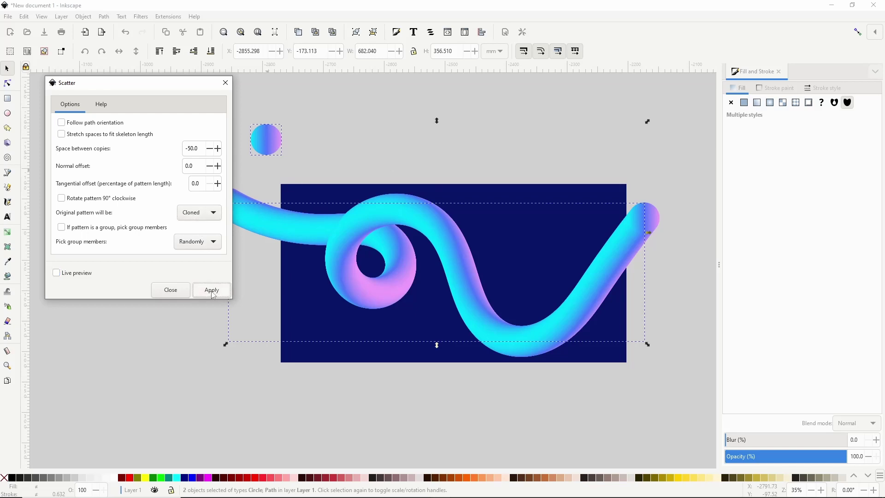
Close the Scatter dialog and nudge the bare guide path down and left
{"action": "left_click", "coordinate": [176, 289]}
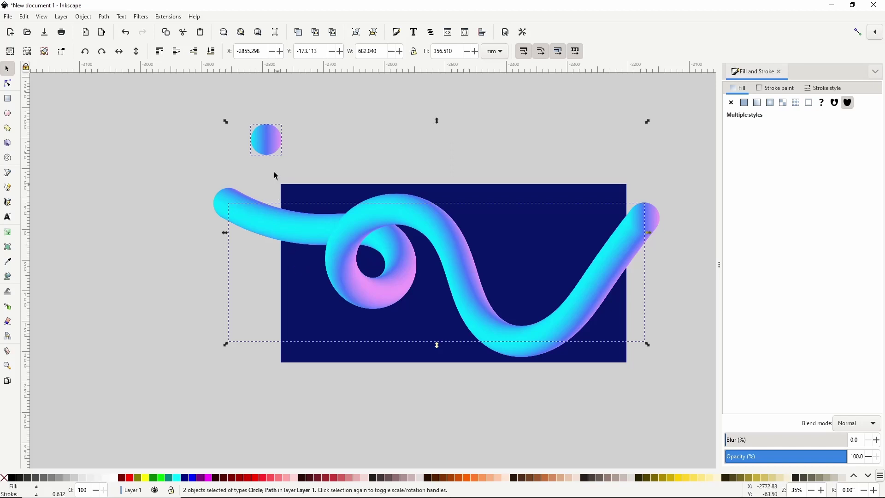
{"action": "left_click", "coordinate": [267, 146], "text": "shift"}
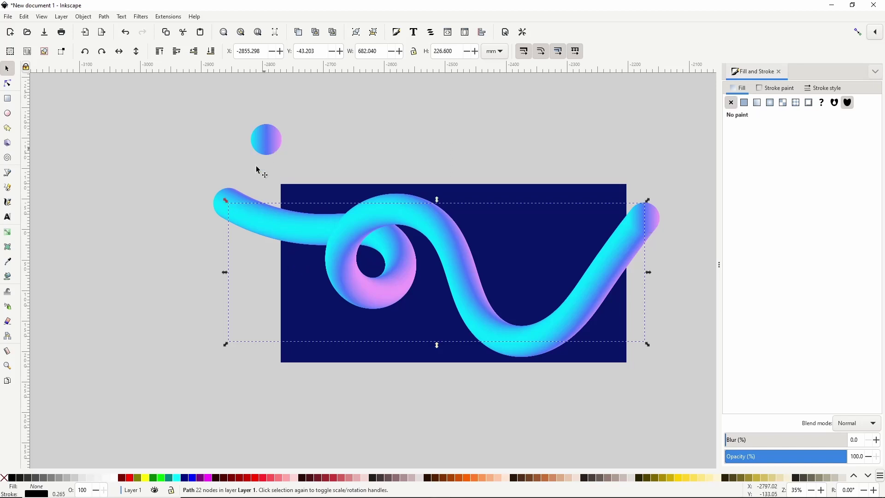
{"action": "key", "text": "shift+Left"}
{"action": "key", "text": "shift+Down"}
{"action": "key", "text": "shift+Down"}
{"action": "key", "text": "shift+Down"}
{"action": "key", "text": "shift+Down"}
{"action": "key", "text": "shift+Down"}
{"action": "key", "text": "shift+Down"}
{"action": "key", "text": "shift+Down"}
{"action": "key", "text": "shift+Down"}
{"action": "key", "text": "shift+Down"}
{"action": "key", "text": "shift+Down"}
{"action": "key", "text": "shift+Down"}
{"action": "key", "text": "shift+Left"}
{"action": "key", "text": "shift+Left"}
{"action": "key", "text": "shift+Left"}
{"action": "key", "text": "shift+Left"}
{"action": "key", "text": "shift+Left"}
{"action": "key", "text": "shift+Left"}
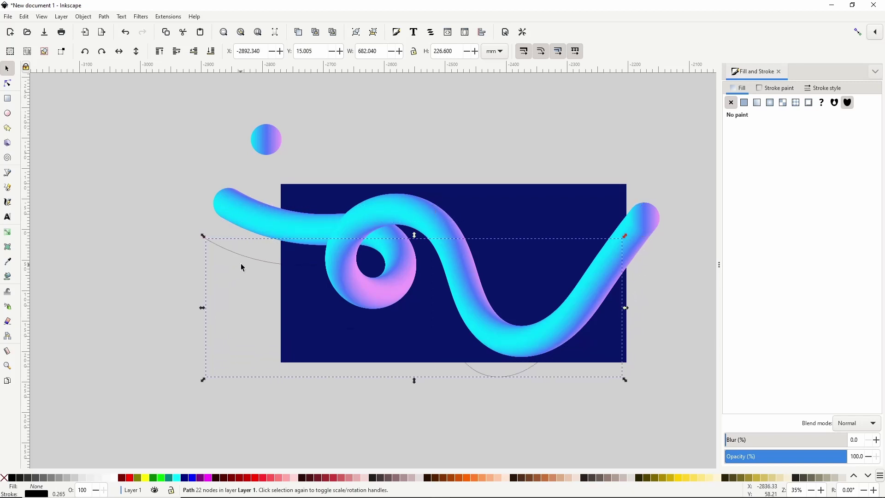
{"action": "key", "text": "Escape"}
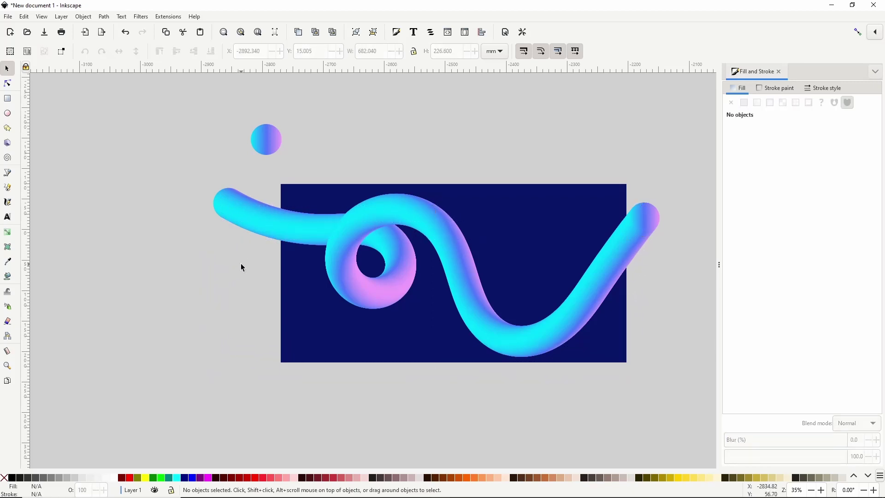
Scale the gradient circle to 67.280 mm wide; try a greener middle stop, then undo it
{"action": "left_click", "coordinate": [266, 145]}
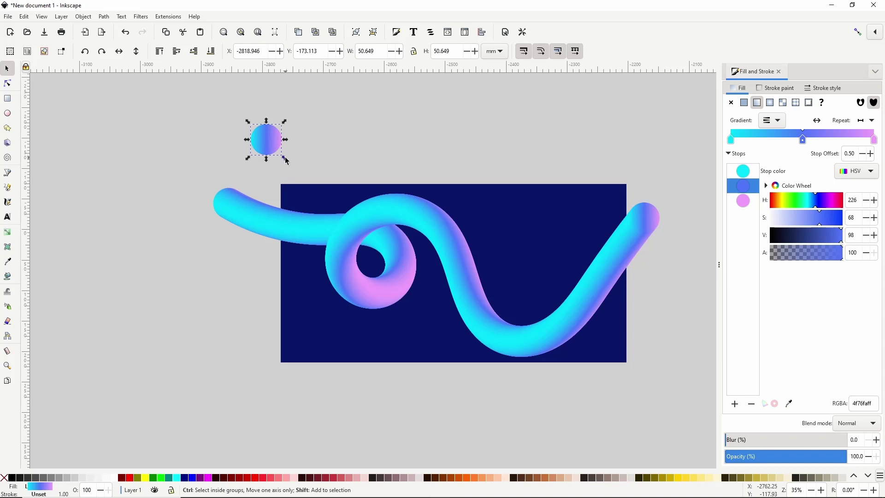
{"action": "left_click_drag", "start_coordinate": [285, 157], "coordinate": [285, 162]}
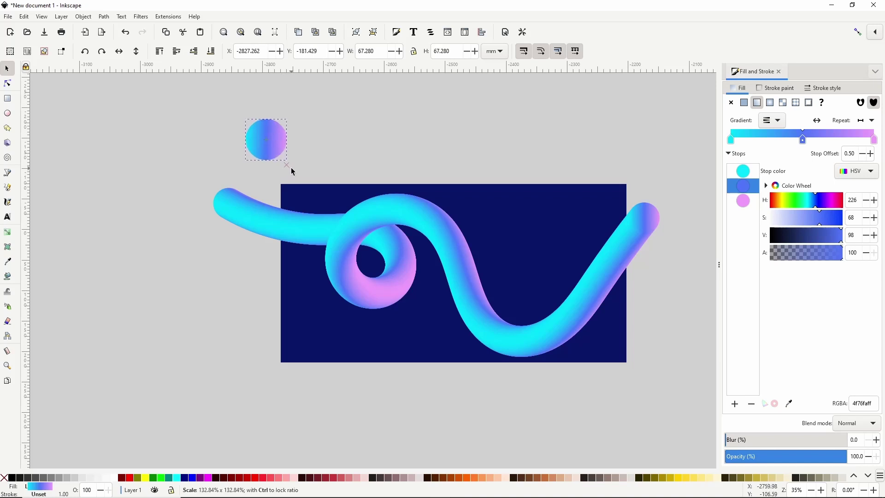
{"action": "left_click_drag", "start_coordinate": [292, 168], "coordinate": [294, 169]}
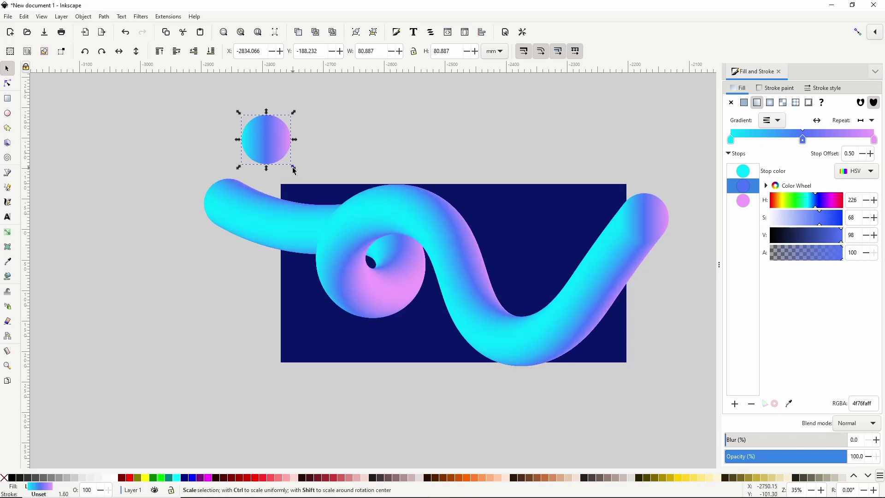
{"action": "left_click_drag", "start_coordinate": [294, 169], "coordinate": [289, 165]}
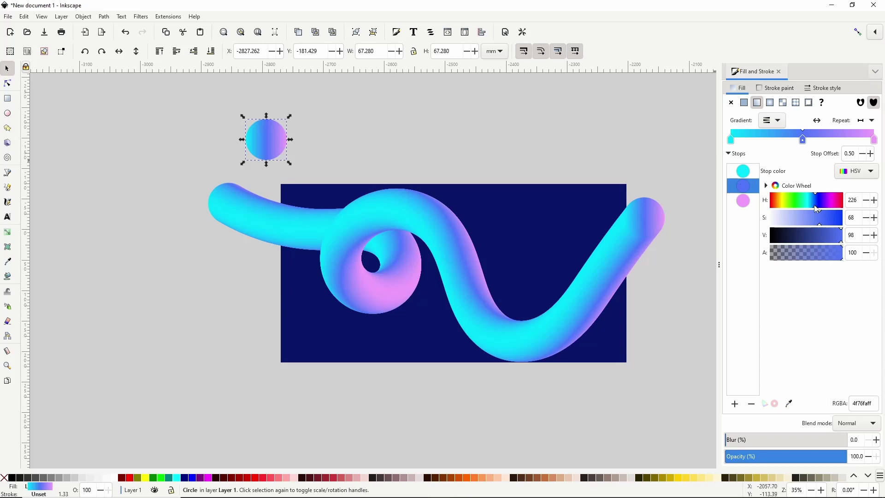
{"action": "left_click_drag", "start_coordinate": [804, 206], "coordinate": [799, 201]}
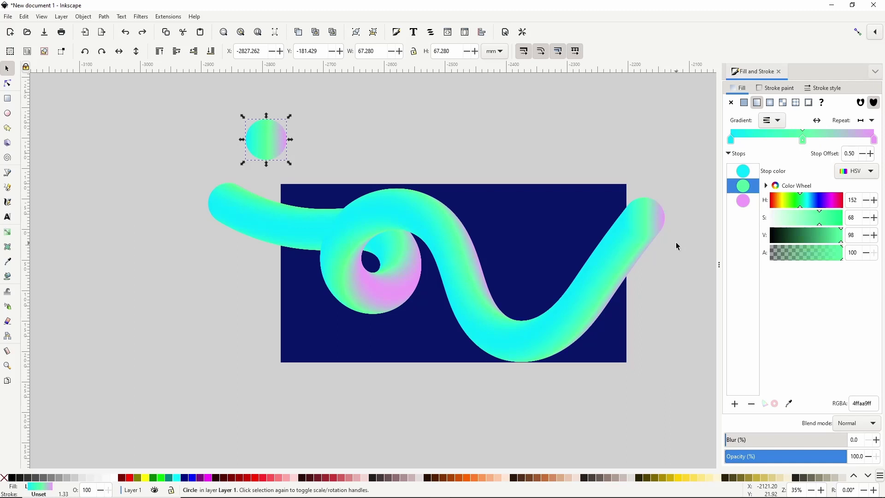
{"action": "key", "text": "ctrl+z"}
{"action": "key", "text": "ctrl+z"}
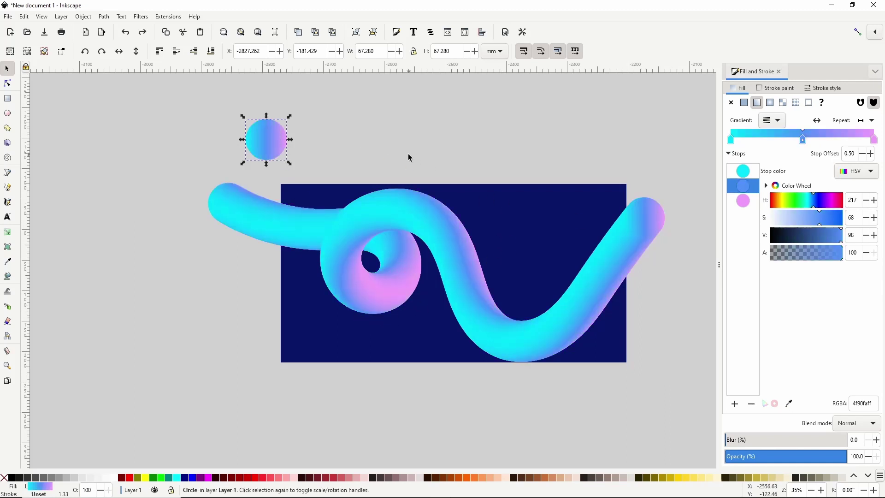
Duplicate the circle to the rectangle's lower left, remove its cyan stop, and rotate it about 22°
{"action": "right_click", "coordinate": [282, 146]}
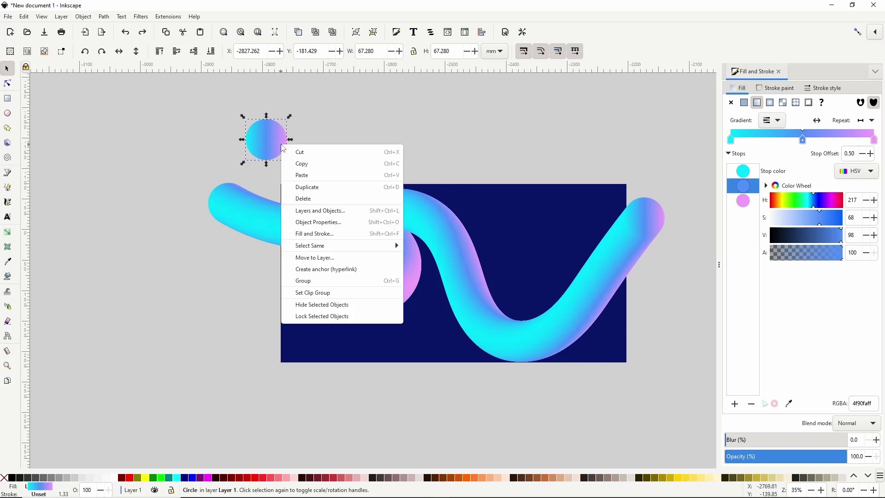
{"action": "left_click", "coordinate": [300, 187]}
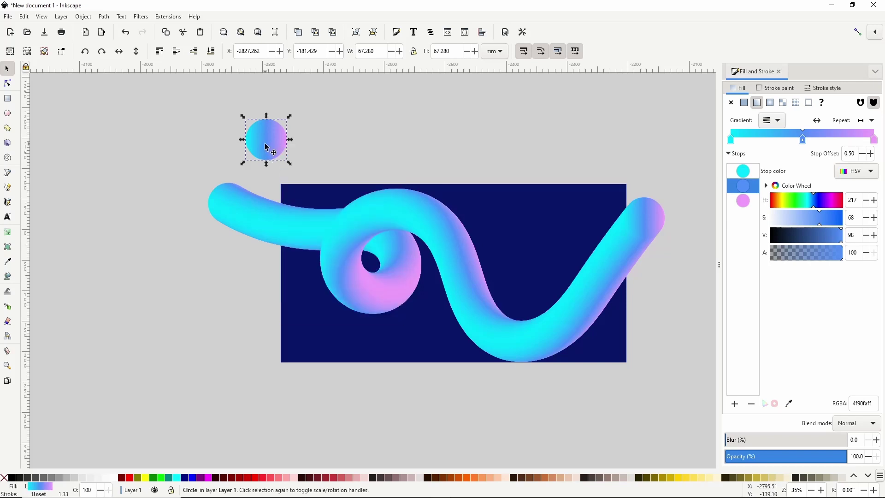
{"action": "left_click_drag", "start_coordinate": [267, 146], "coordinate": [324, 339]}
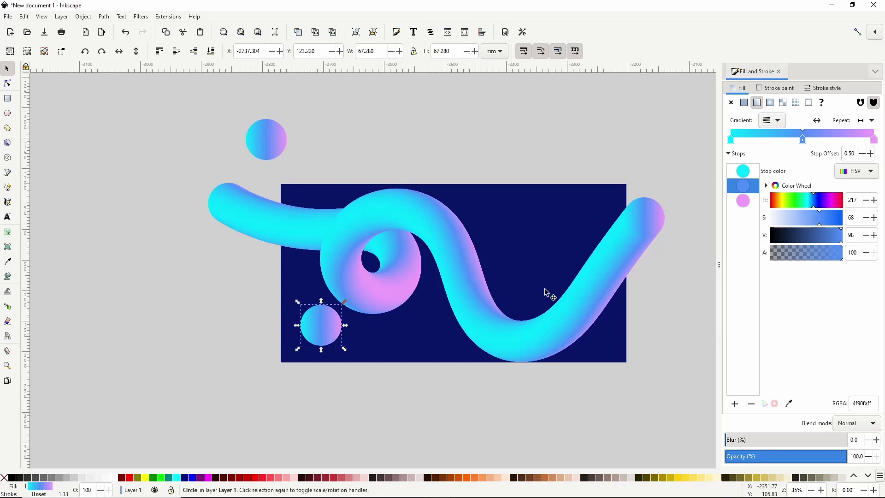
{"action": "left_click", "coordinate": [744, 171]}
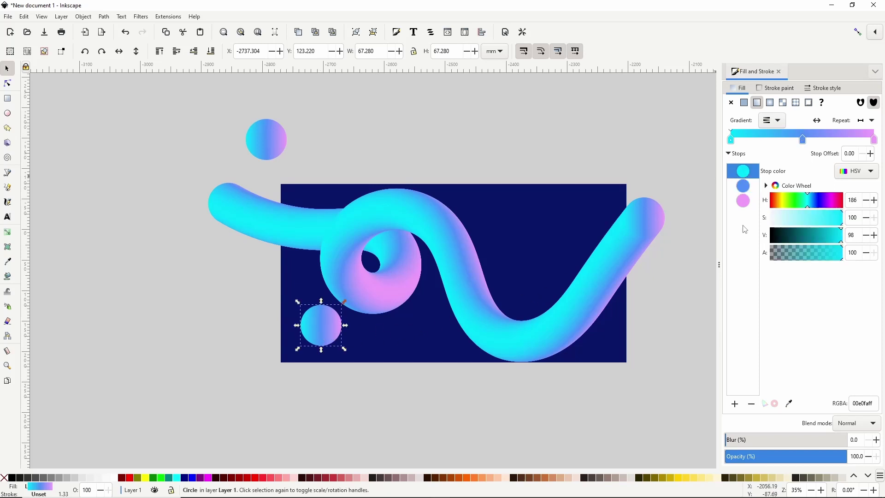
{"action": "left_click", "coordinate": [751, 405]}
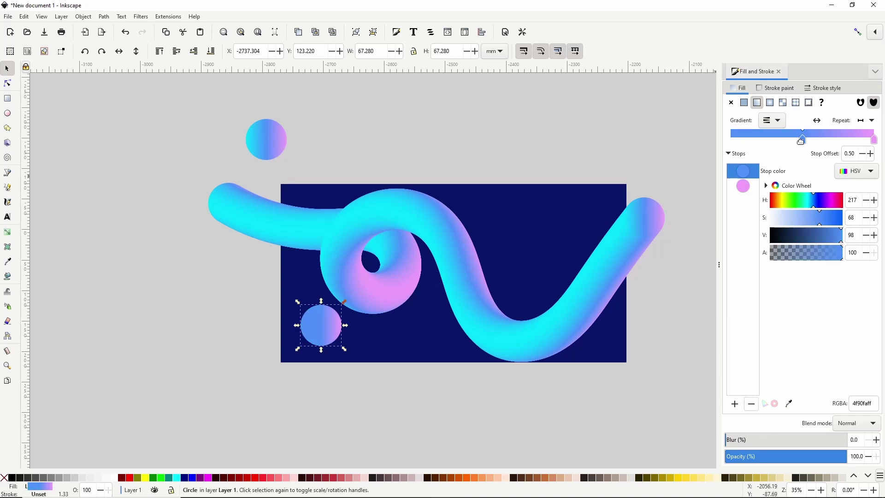
{"action": "left_click_drag", "start_coordinate": [800, 141], "coordinate": [725, 136]}
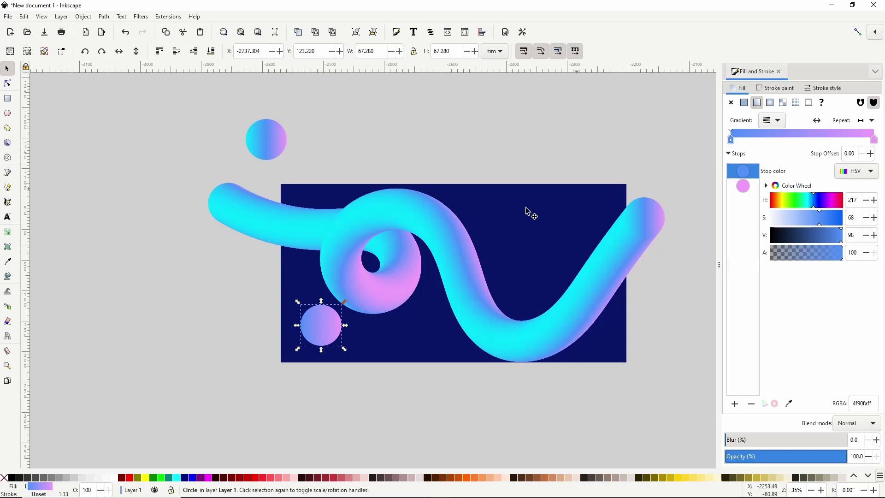
{"action": "left_click", "coordinate": [322, 327]}
{"action": "left_click_drag", "start_coordinate": [343, 302], "coordinate": [335, 300]}
Place another circle copy on the tube right of centre, remove its middle stop, rotate about 54°
{"action": "right_click", "coordinate": [258, 151]}
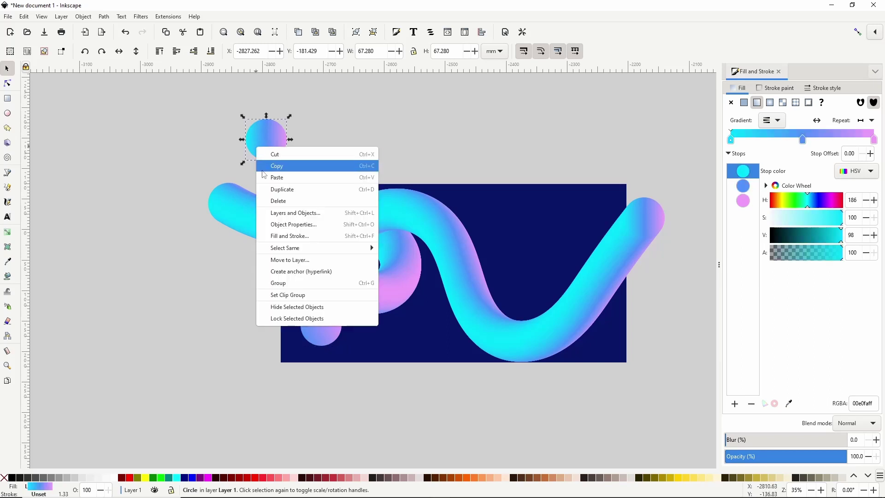
{"action": "left_click", "coordinate": [274, 189]}
{"action": "left_click_drag", "start_coordinate": [264, 143], "coordinate": [497, 282]}
{"action": "left_click", "coordinate": [744, 187]}
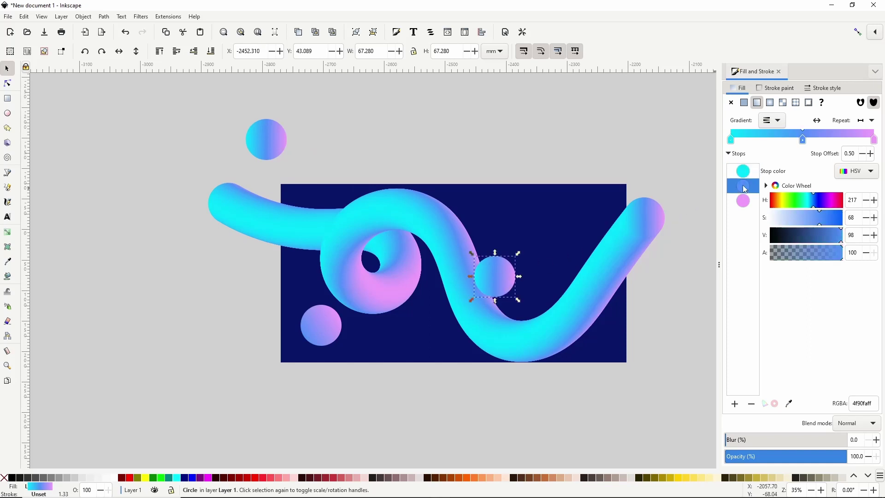
{"action": "left_click", "coordinate": [748, 405]}
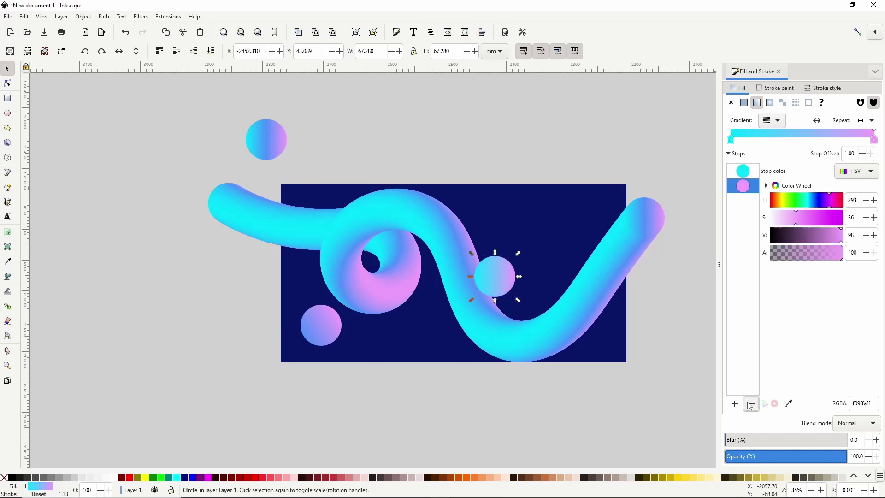
{"action": "left_click", "coordinate": [514, 283]}
{"action": "left_click_drag", "start_coordinate": [517, 301], "coordinate": [466, 279]}
Clip the tube group to a duplicate of the navy rectangle and delete the spare circle above
{"action": "left_click", "coordinate": [528, 212]}
{"action": "right_click", "coordinate": [529, 212]}
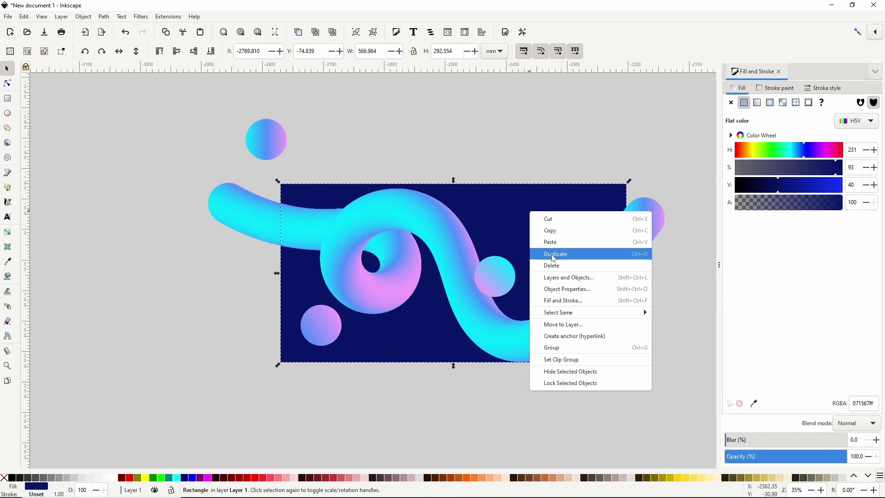
{"action": "left_click", "coordinate": [549, 253]}
{"action": "left_click", "coordinate": [645, 225], "text": "shift"}
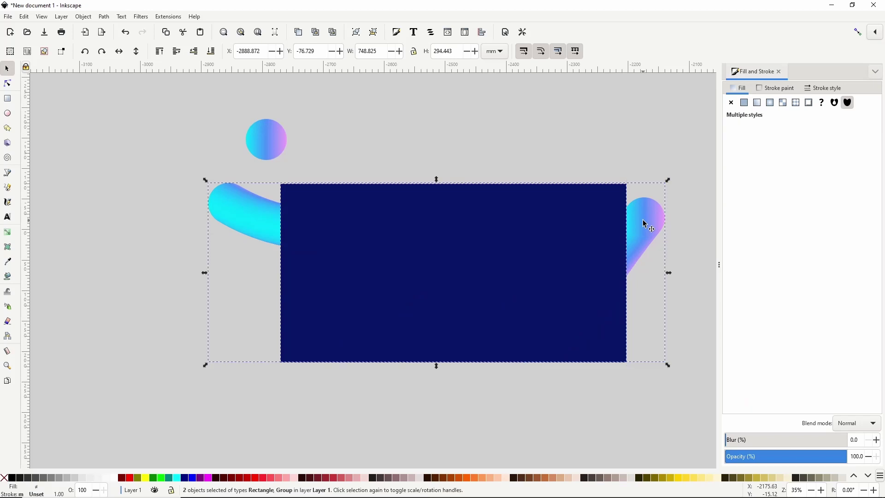
{"action": "right_click", "coordinate": [645, 225]}
{"action": "left_click", "coordinate": [667, 406]}
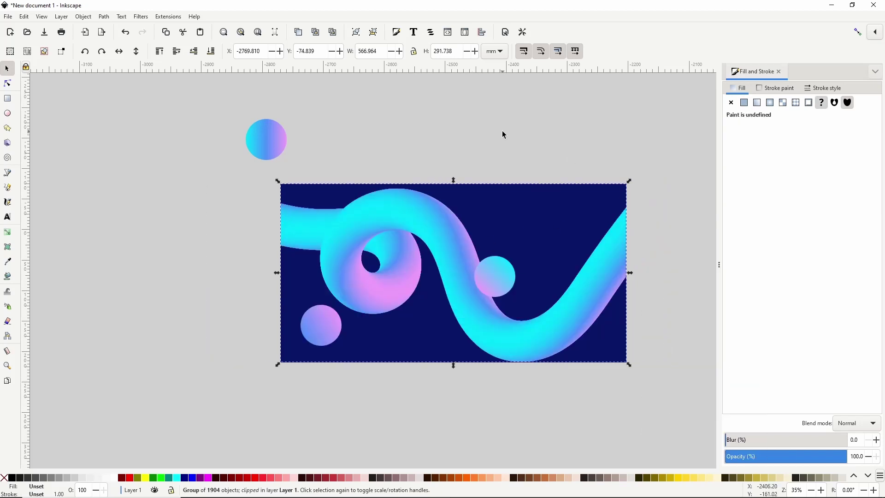
{"action": "left_click", "coordinate": [283, 151]}
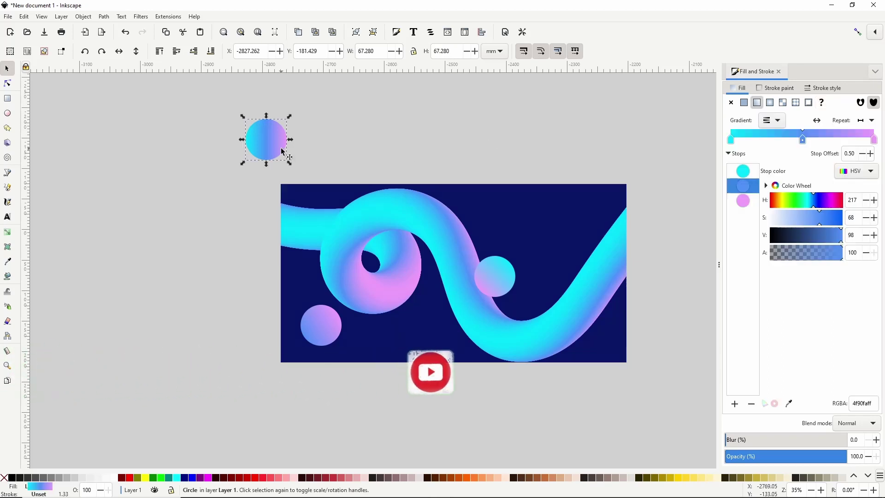
{"action": "key", "text": "Delete"}
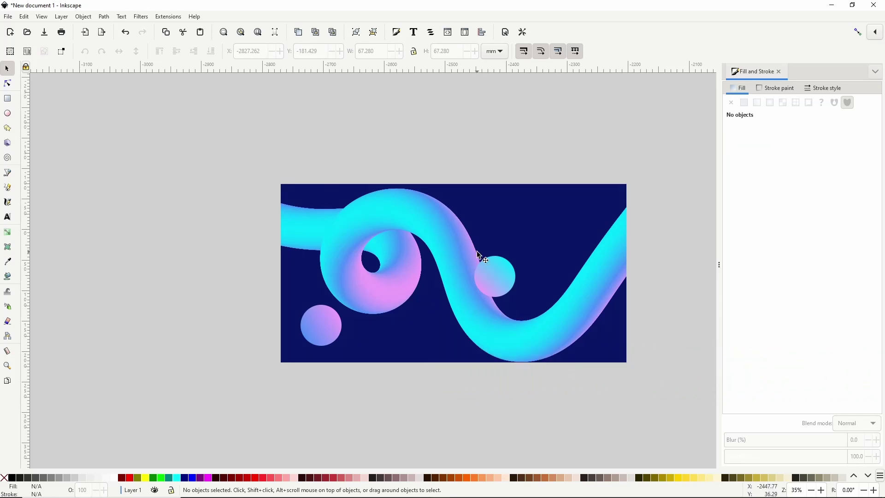
Draw a white 254 × 144.387 mm rectangle at upper right with 29.482 mm rounded corners
{"action": "left_click", "coordinate": [7, 98]}
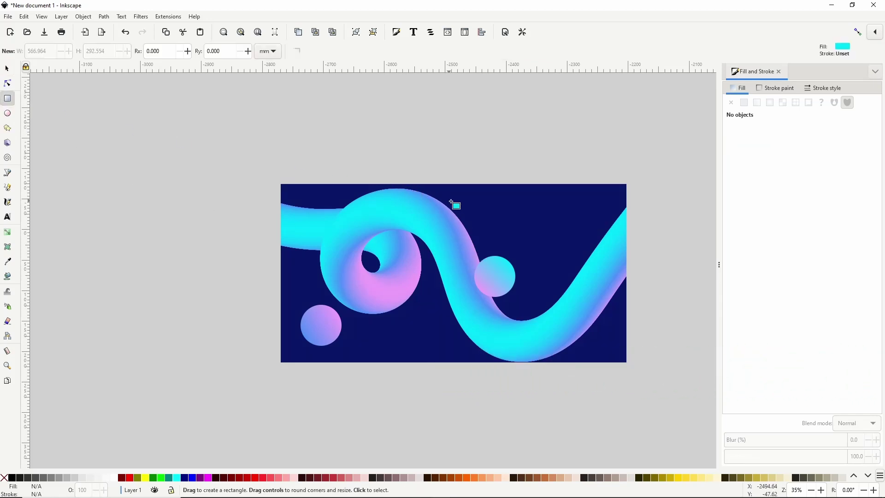
{"action": "left_click_drag", "start_coordinate": [460, 201], "coordinate": [615, 289]}
{"action": "key", "text": "shift+Left"}
{"action": "key", "text": "shift+Up"}
{"action": "left_click_drag", "start_coordinate": [610, 197], "coordinate": [611, 216]}
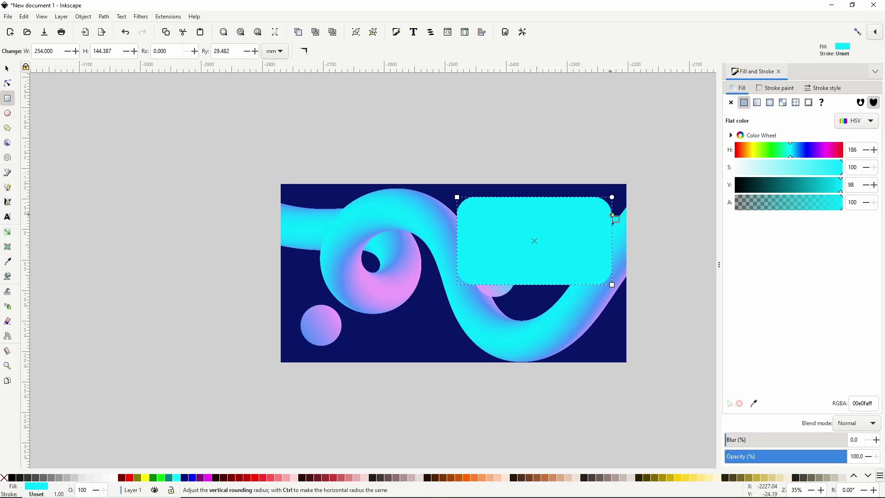
{"action": "left_click", "coordinate": [118, 478]}
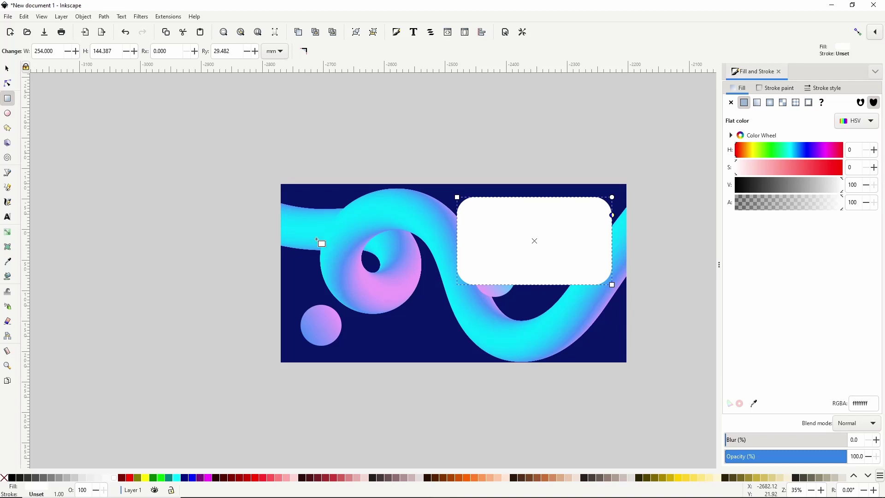
Select the background group, the middle circle and the background rectangle, and duplicate them
{"action": "left_click", "coordinate": [7, 69]}
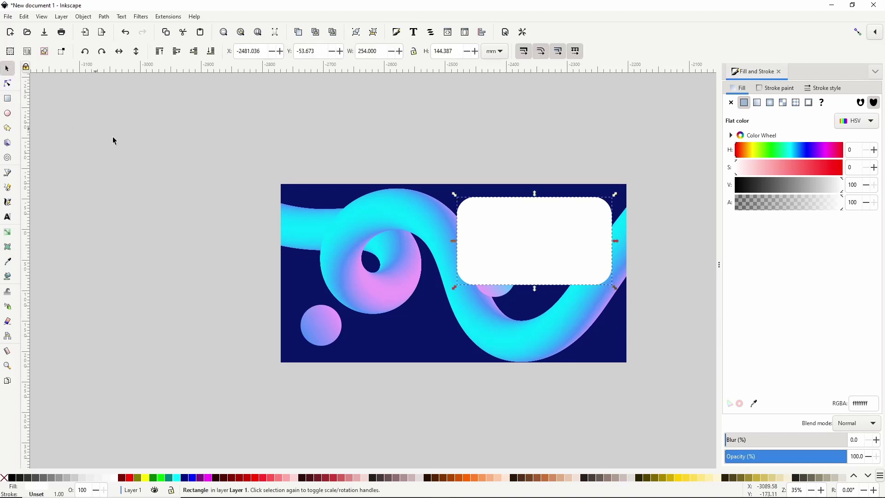
{"action": "left_click", "coordinate": [369, 227]}
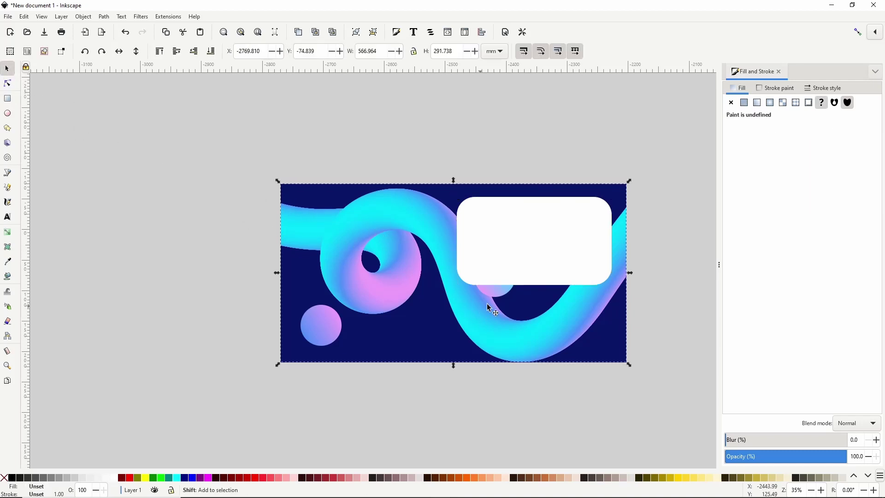
{"action": "left_click", "coordinate": [499, 295], "text": "shift"}
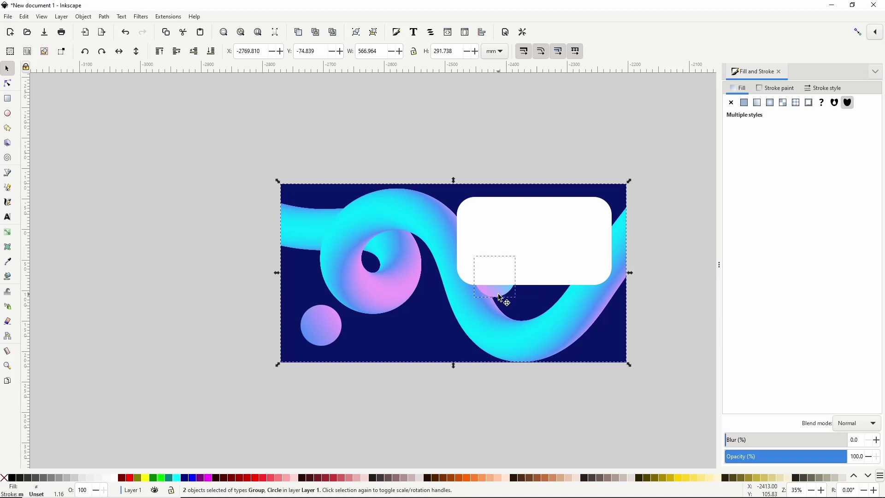
{"action": "left_click", "coordinate": [531, 296], "text": "shift"}
{"action": "right_click", "coordinate": [532, 296]}
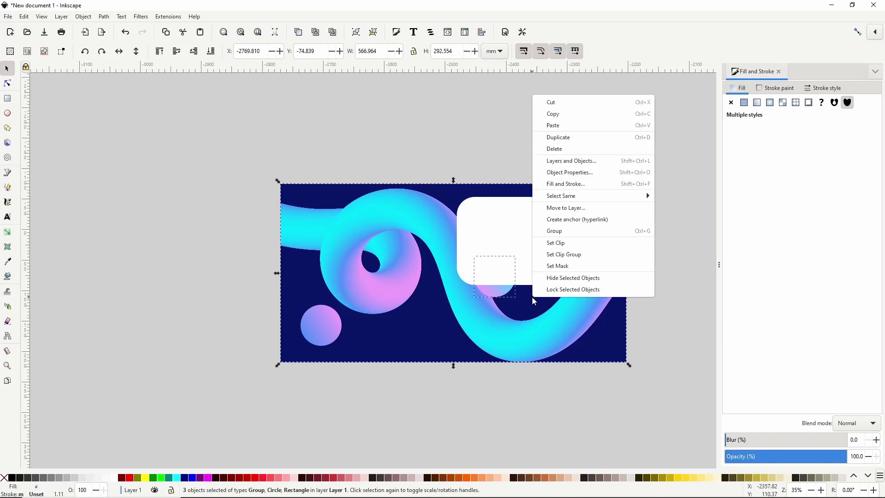
{"action": "left_click", "coordinate": [553, 137]}
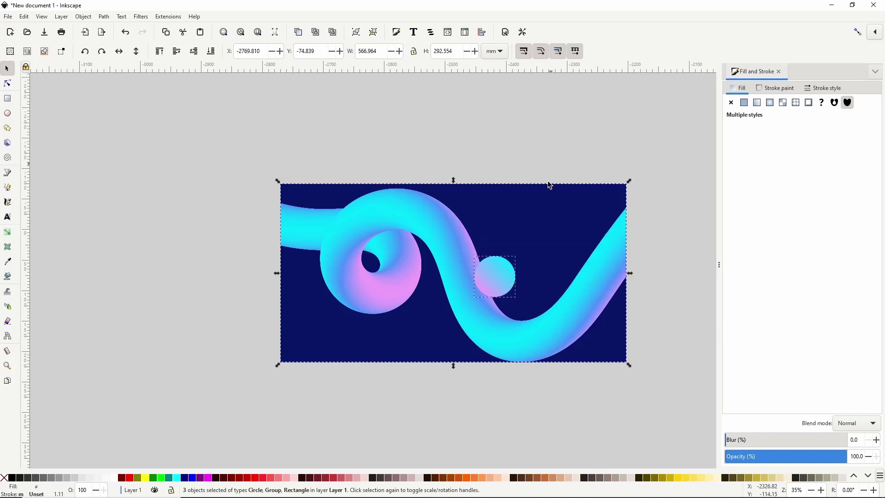
Group the duplicates and blur the group to 14.9%
{"action": "right_click", "coordinate": [537, 262]}
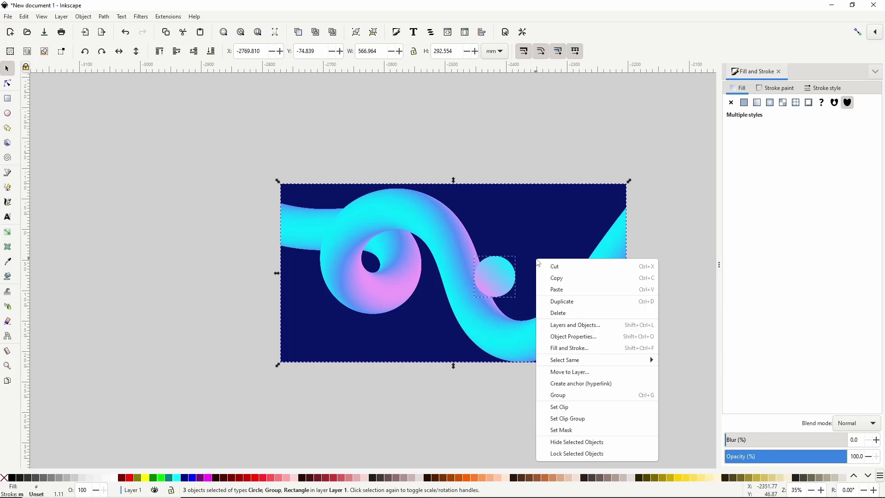
{"action": "left_click", "coordinate": [557, 395]}
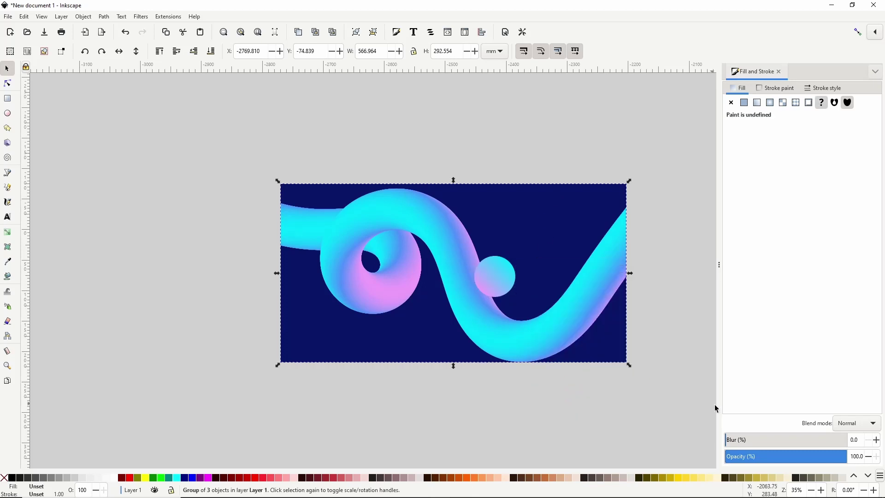
{"action": "left_click_drag", "start_coordinate": [731, 442], "coordinate": [743, 441]}
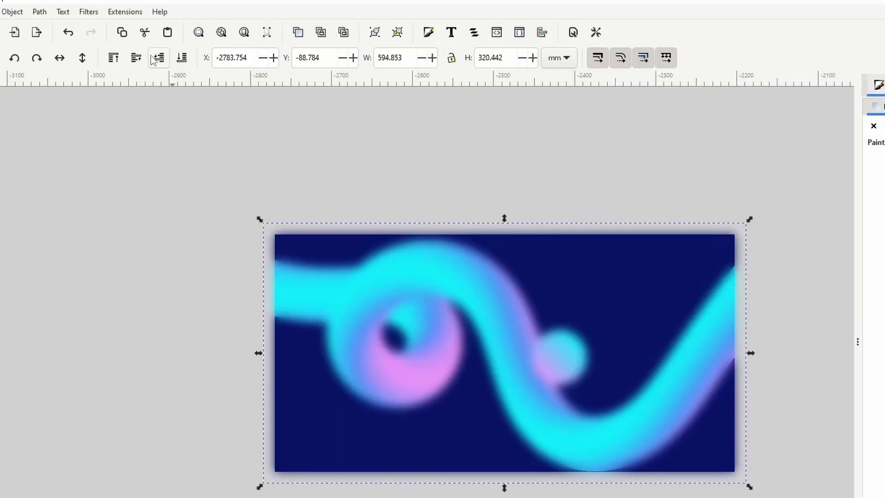
Lower the blurred group beneath the white panel, clip it to the rounded rectangle, and deselect
{"action": "left_click", "coordinate": [157, 58]}
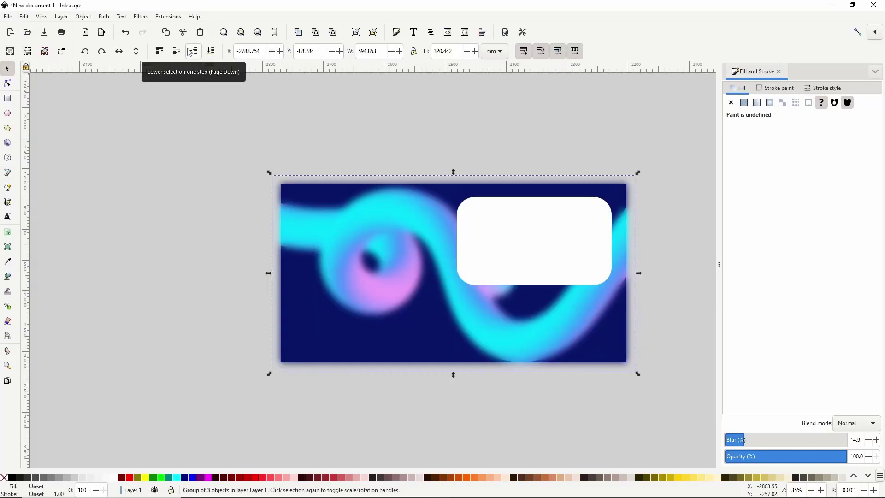
{"action": "left_click", "coordinate": [492, 232], "text": "shift"}
{"action": "right_click", "coordinate": [493, 232]}
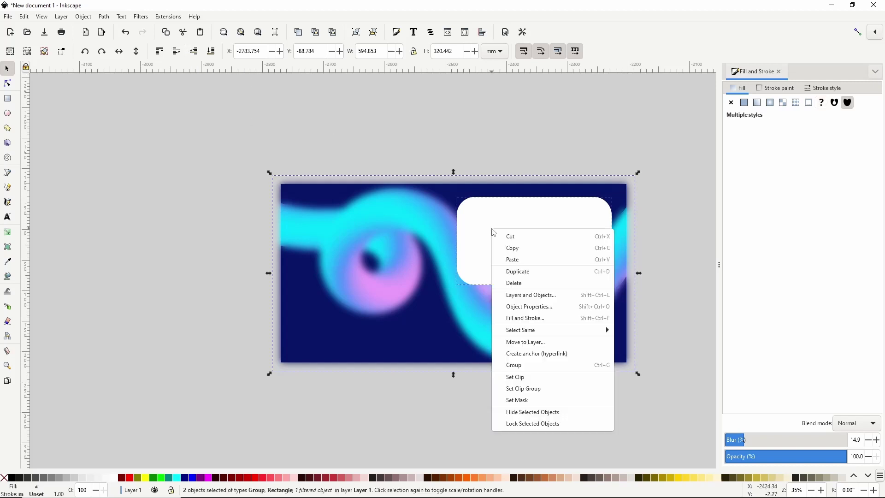
{"action": "left_click", "coordinate": [513, 377]}
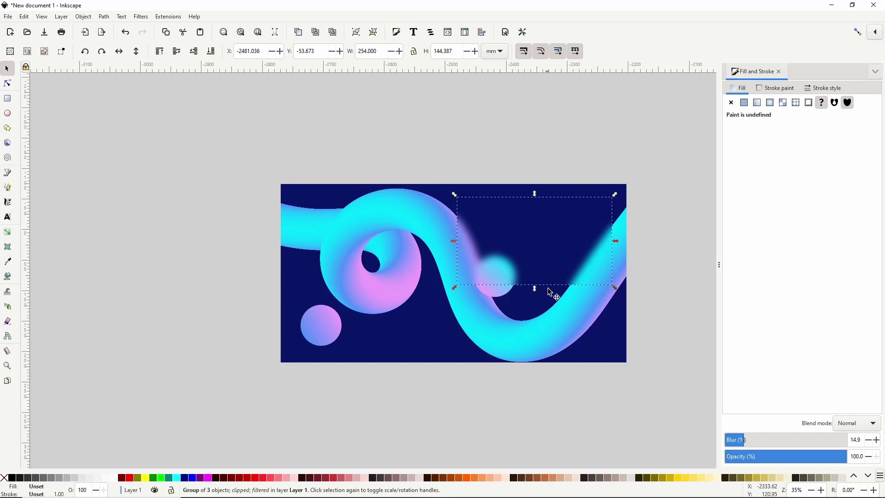
{"action": "left_click", "coordinate": [651, 227]}
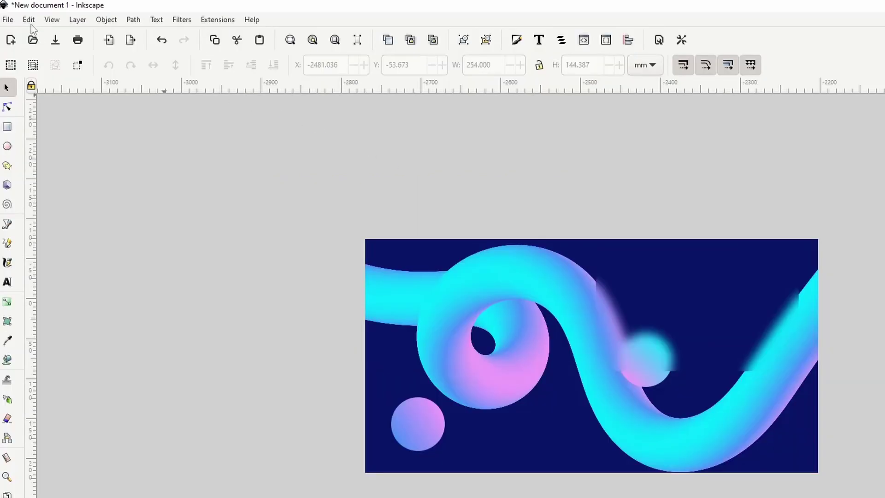
Paste the panel in place, apply the Cross Noise overlay filter, and set opacity to about 21%
{"action": "left_click", "coordinate": [30, 20]}
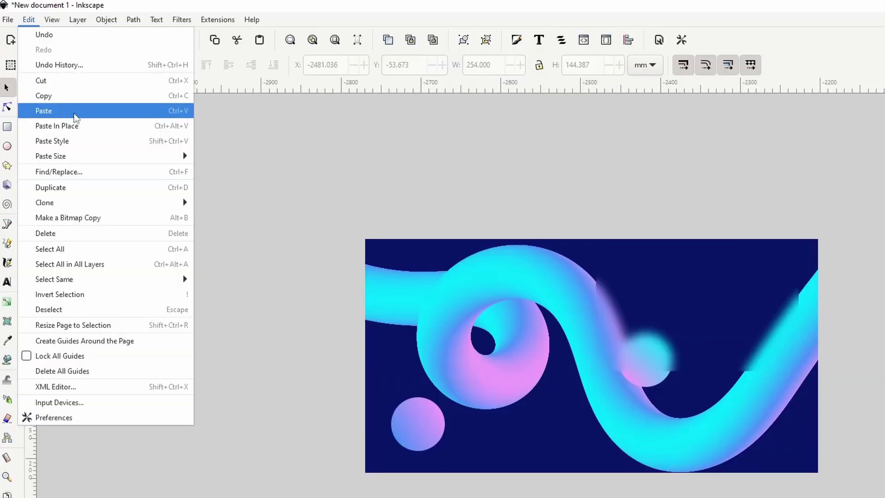
{"action": "left_click", "coordinate": [85, 125]}
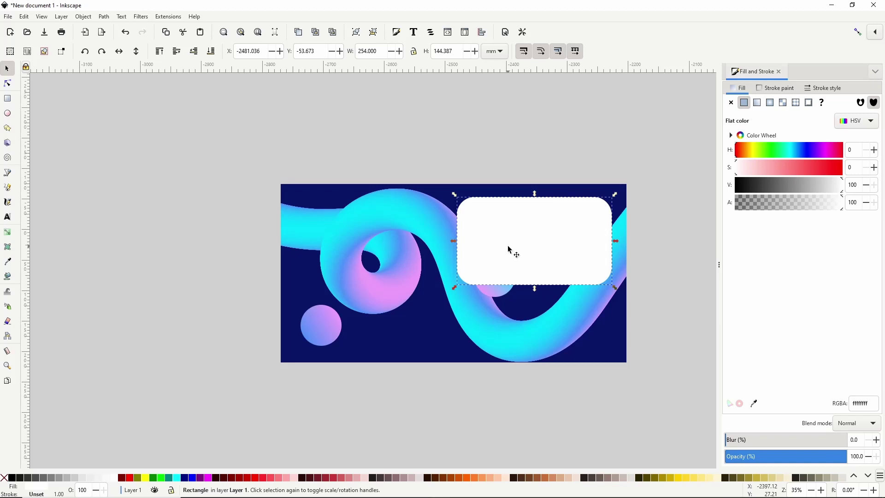
{"action": "left_click", "coordinate": [140, 18]}
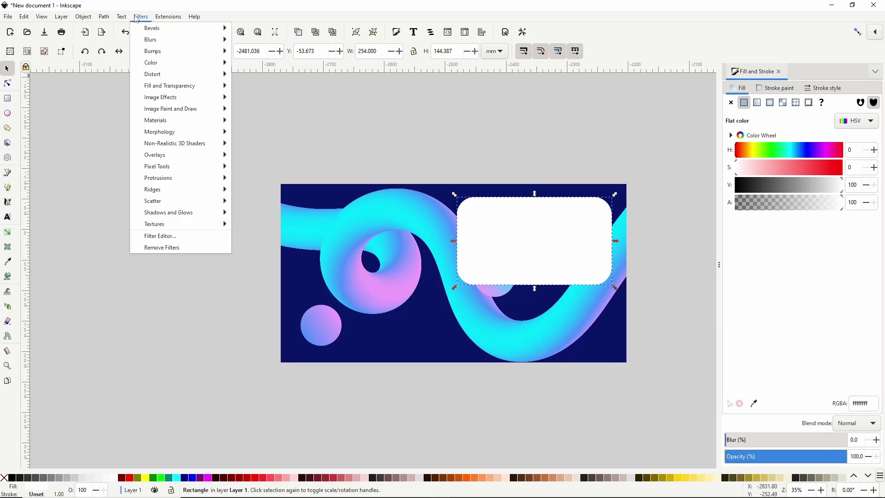
{"action": "mouse_move", "coordinate": [184, 158]}
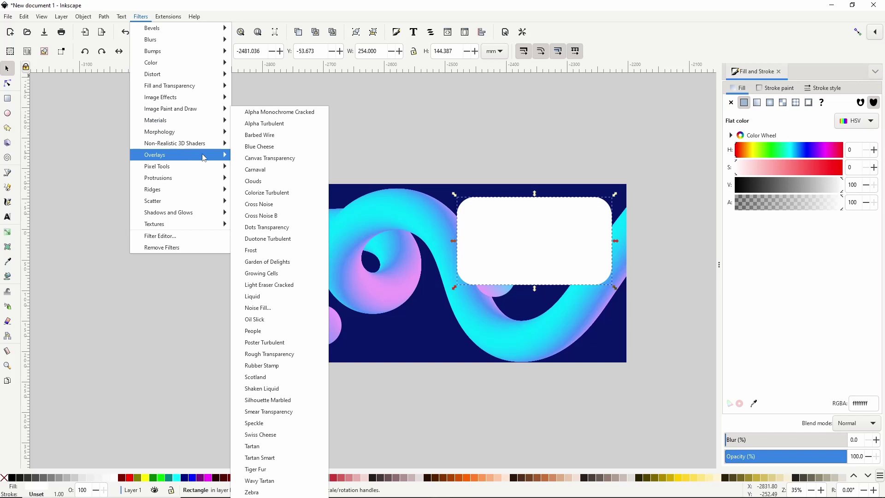
{"action": "left_click", "coordinate": [272, 205]}
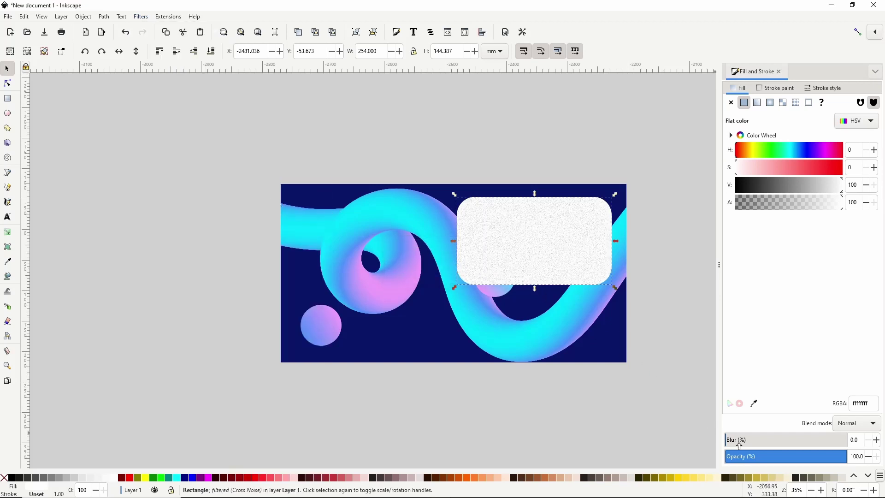
{"action": "left_click_drag", "start_coordinate": [788, 459], "coordinate": [751, 456]}
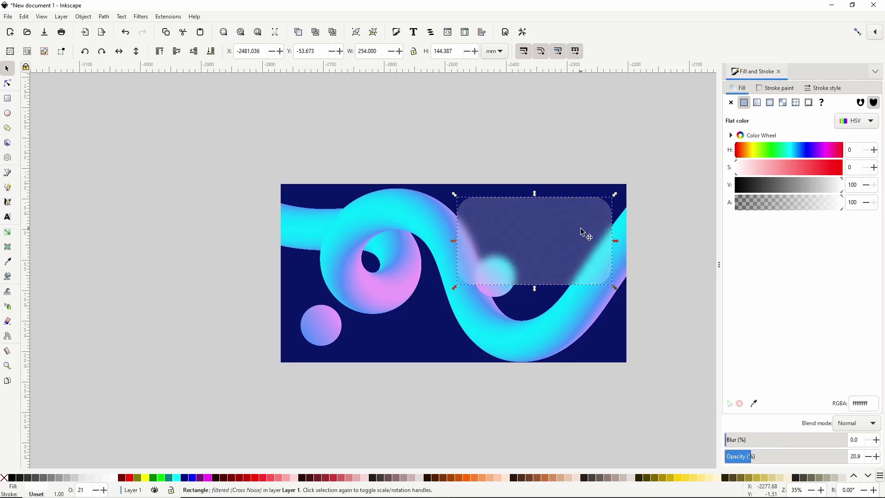
Undo the Cross Noise, fill the panel with a mesh gradient, and turn every mesh node white
{"action": "key", "text": "ctrl+z"}
{"action": "key", "text": "ctrl+z"}
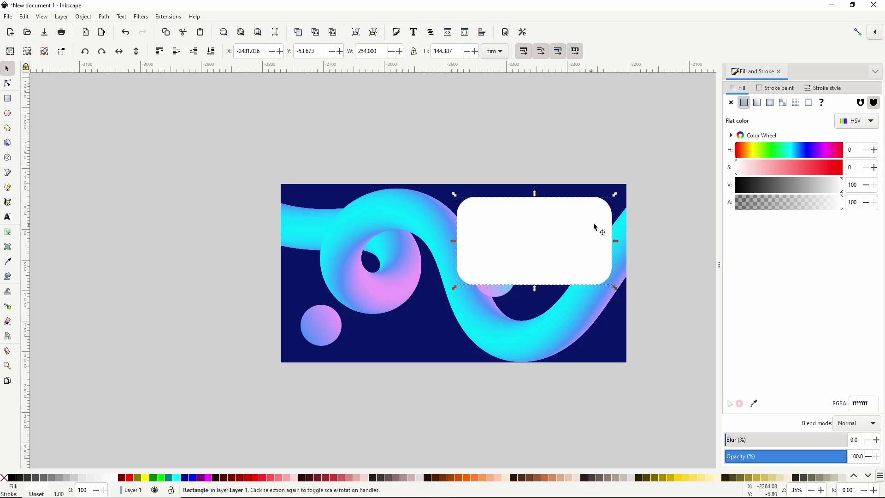
{"action": "left_click", "coordinate": [786, 107]}
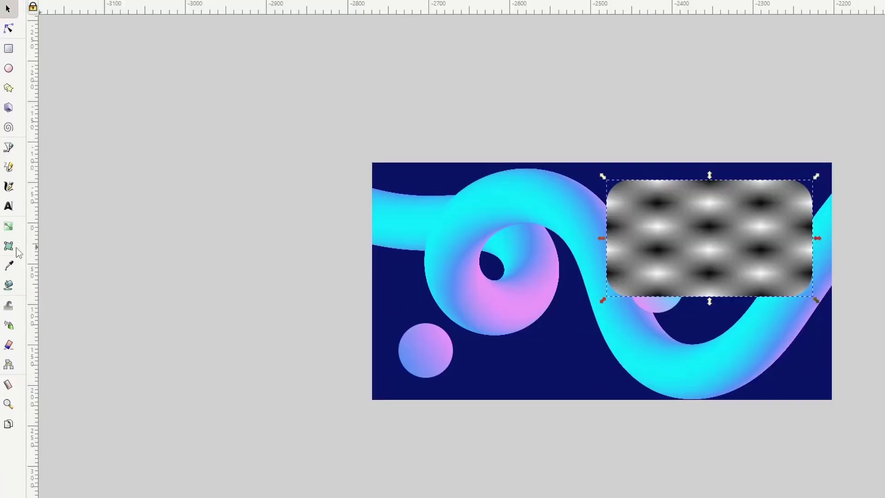
{"action": "left_click", "coordinate": [10, 247]}
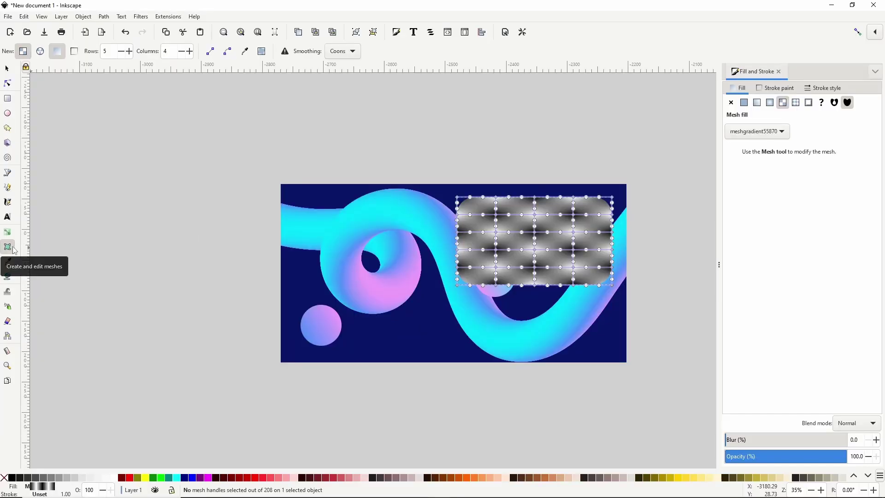
{"action": "left_click_drag", "start_coordinate": [578, 156], "coordinate": [717, 275]}
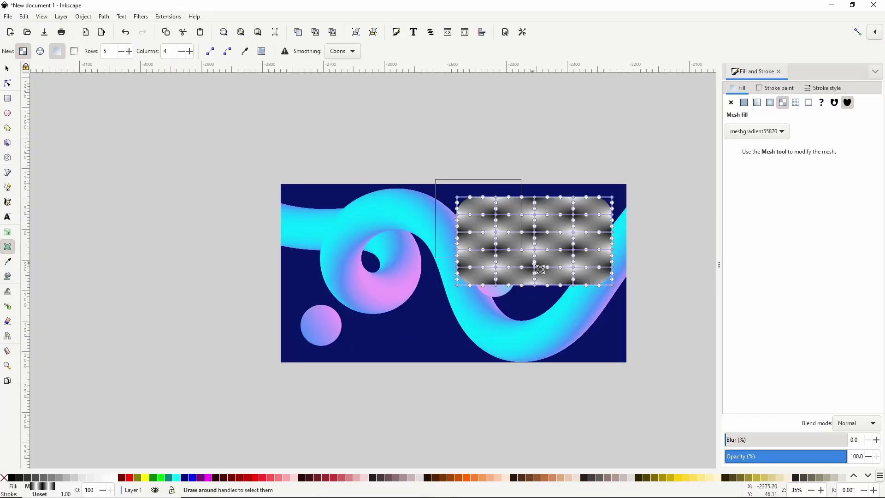
{"action": "left_click_drag", "start_coordinate": [540, 269], "coordinate": [626, 300]}
{"action": "mouse_move", "coordinate": [775, 192]}
{"action": "left_mouse_down"}
{"action": "mouse_move", "coordinate": [844, 186]}
{"action": "mouse_move", "coordinate": [777, 206]}
{"action": "mouse_move", "coordinate": [758, 202]}
{"action": "left_mouse_up"}
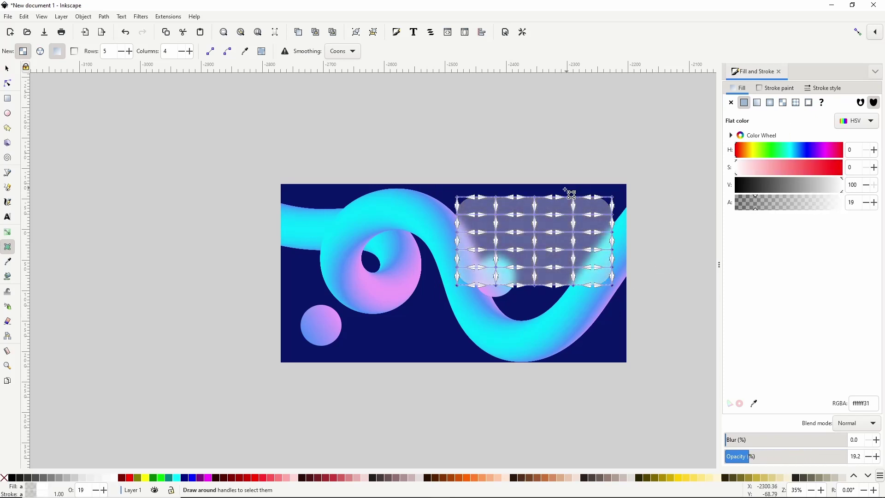
Fade the transparency of selected top, middle, bottom and right-edge mesh nodes
{"action": "scroll", "coordinate": [604, 264], "scroll_direction": "up", "scroll_amount": 2}
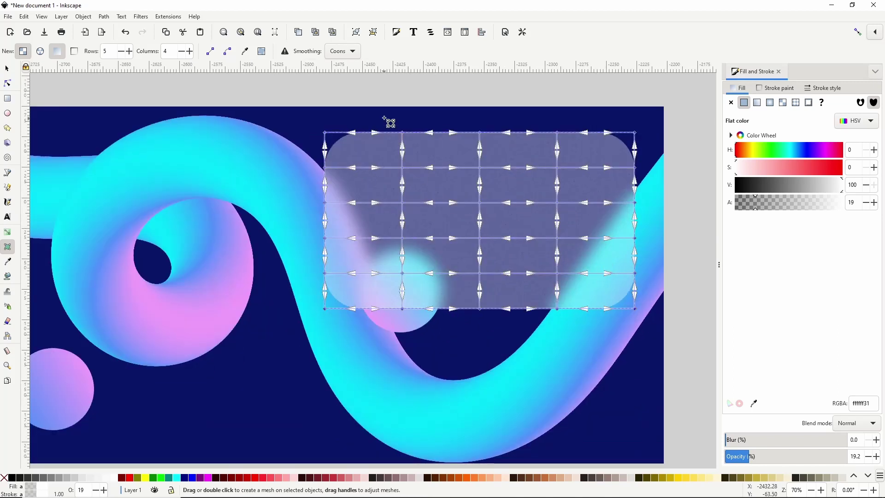
{"action": "left_click_drag", "start_coordinate": [388, 117], "coordinate": [511, 156]}
{"action": "left_click", "coordinate": [403, 203]}
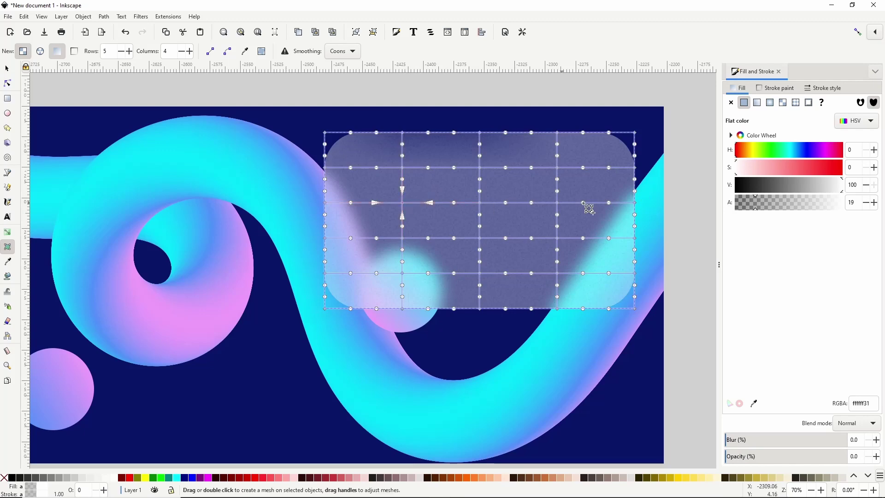
{"action": "left_click", "coordinate": [557, 202]}
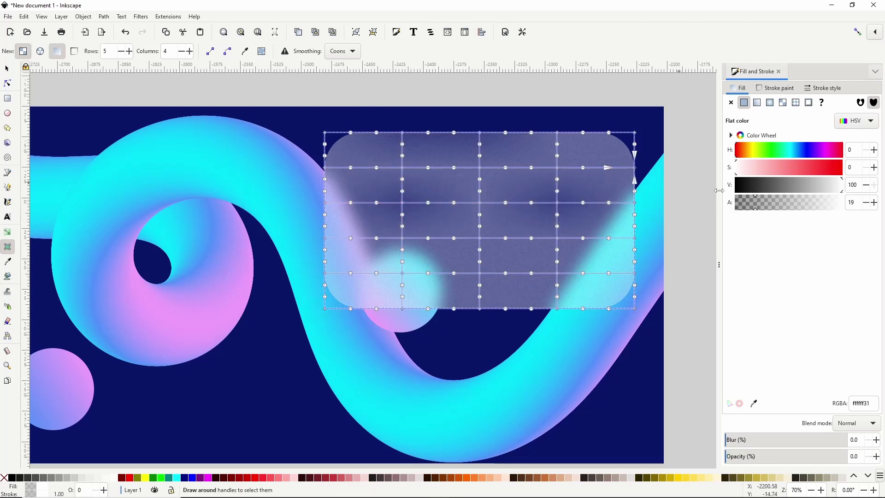
{"action": "left_click", "coordinate": [635, 132]}
{"action": "left_click_drag", "start_coordinate": [662, 235], "coordinate": [552, 253]}
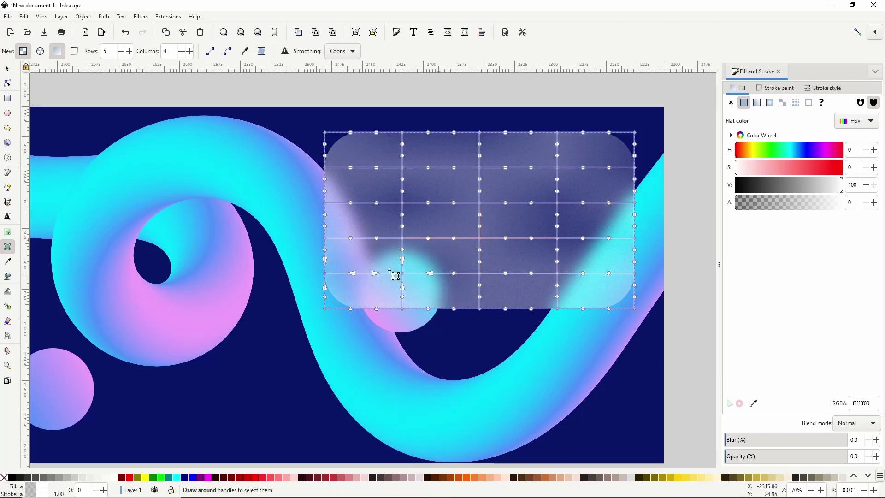
{"action": "left_click_drag", "start_coordinate": [361, 300], "coordinate": [511, 318]}
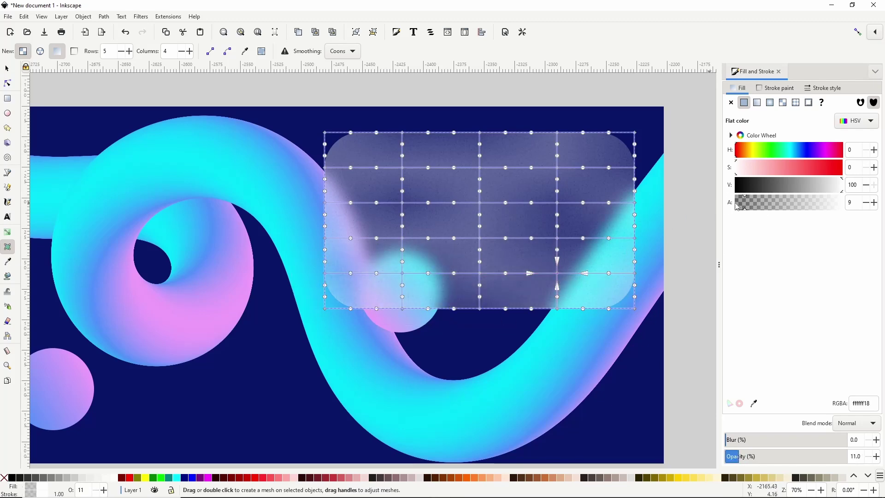
{"action": "left_click_drag", "start_coordinate": [640, 279], "coordinate": [626, 231]}
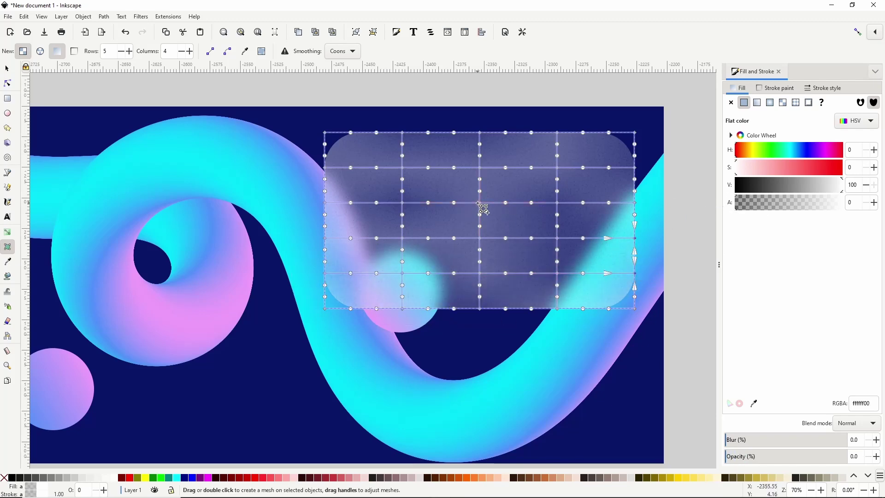
{"action": "left_click_drag", "start_coordinate": [511, 219], "coordinate": [409, 170]}
Drag inner and edge mesh nodes slightly to bend the mesh rows into uneven curves
{"action": "mouse_move", "coordinate": [480, 168]}
{"action": "left_mouse_down"}
{"action": "mouse_move", "coordinate": [484, 178]}
{"action": "mouse_move", "coordinate": [480, 154]}
{"action": "mouse_move", "coordinate": [486, 171]}
{"action": "left_mouse_up"}
{"action": "mouse_move", "coordinate": [557, 167]}
{"action": "left_mouse_down"}
{"action": "mouse_move", "coordinate": [553, 152]}
{"action": "mouse_move", "coordinate": [551, 165]}
{"action": "left_mouse_up"}
{"action": "left_click", "coordinate": [634, 167]}
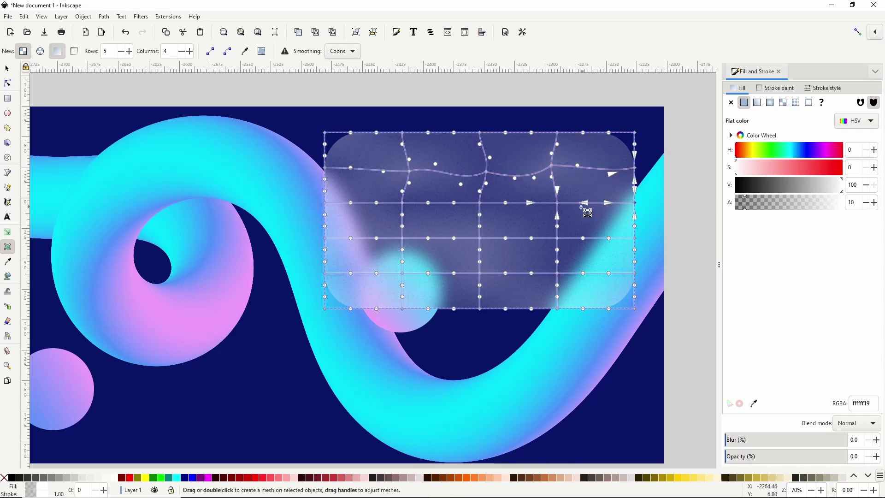
{"action": "mouse_move", "coordinate": [557, 203]}
{"action": "left_mouse_down"}
{"action": "mouse_move", "coordinate": [485, 206]}
{"action": "mouse_move", "coordinate": [548, 222]}
{"action": "mouse_move", "coordinate": [564, 209]}
{"action": "left_mouse_up"}
{"action": "left_click", "coordinate": [404, 204]}
{"action": "left_click_drag", "start_coordinate": [404, 207], "coordinate": [404, 215]}
{"action": "left_click", "coordinate": [480, 238]}
{"action": "left_click_drag", "start_coordinate": [479, 238], "coordinate": [484, 244]}
{"action": "left_click_drag", "start_coordinate": [541, 249], "coordinate": [562, 247]}
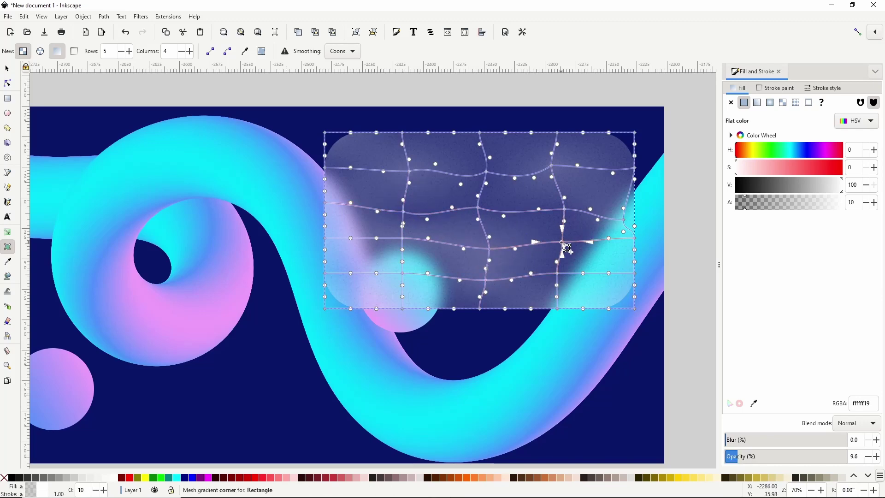
{"action": "left_click", "coordinate": [402, 244]}
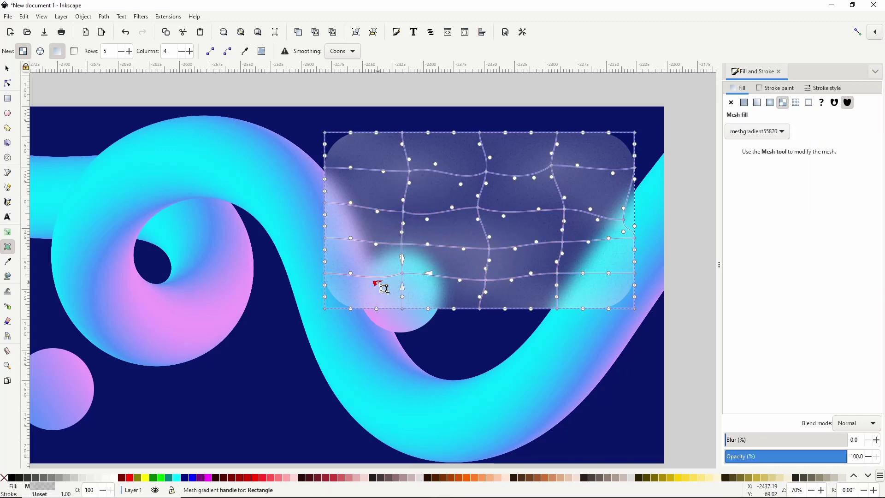
{"action": "left_click_drag", "start_coordinate": [635, 220], "coordinate": [643, 209]}
Deselect to preview the frosted panel, then reselect it
{"action": "left_click", "coordinate": [685, 198]}
{"action": "scroll", "coordinate": [540, 235], "scroll_direction": "down", "scroll_amount": 1}
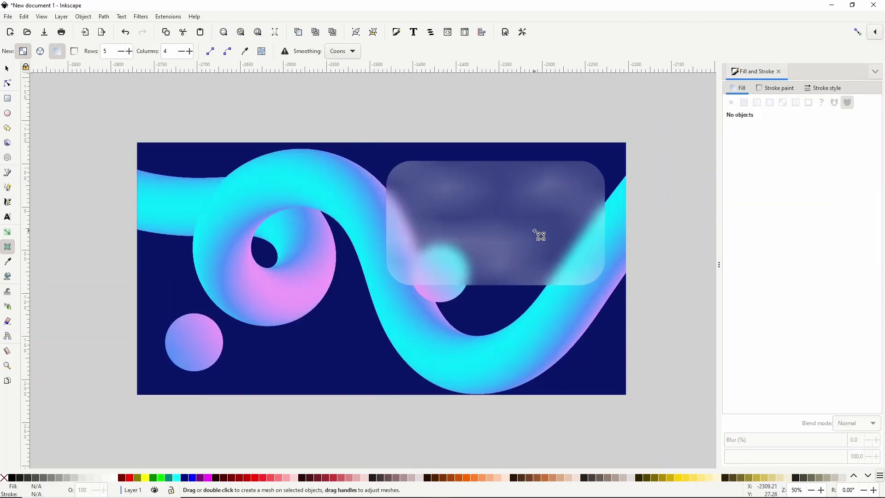
{"action": "left_click", "coordinate": [512, 244]}
Restore the frosted fill and give the panel a fully opaque flat white stroke, widening it
{"action": "left_click", "coordinate": [508, 249]}
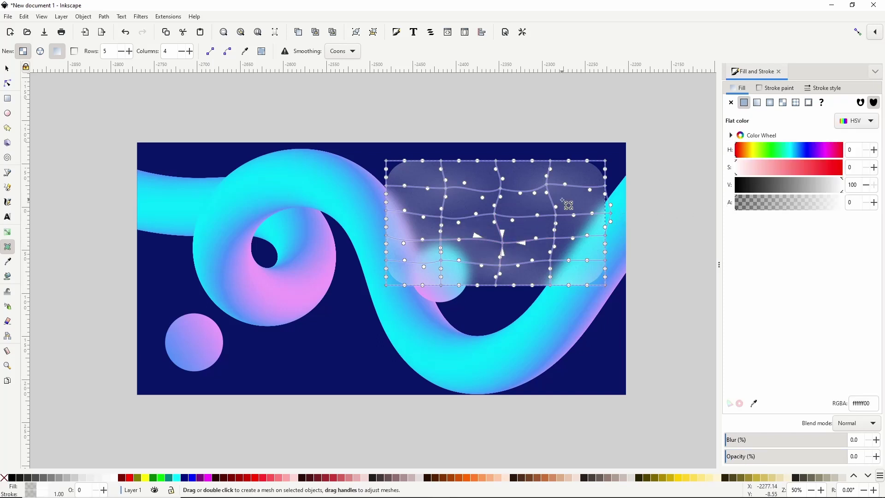
{"action": "left_click", "coordinate": [731, 102]}
{"action": "left_click", "coordinate": [770, 91]}
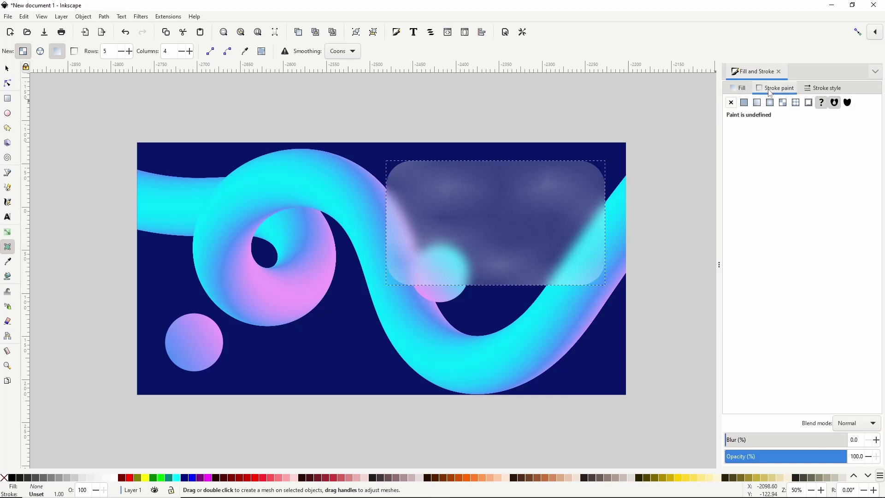
{"action": "left_click", "coordinate": [744, 103]}
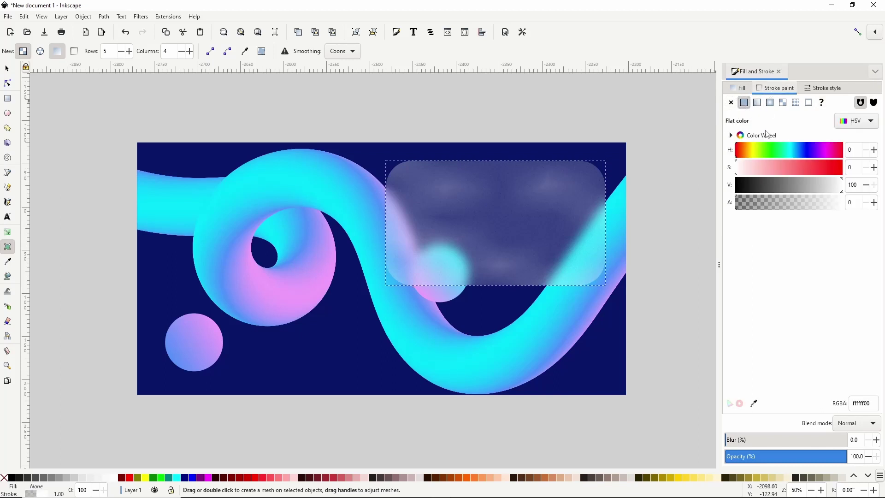
{"action": "left_click_drag", "start_coordinate": [756, 206], "coordinate": [852, 204]}
{"action": "left_click", "coordinate": [827, 88]}
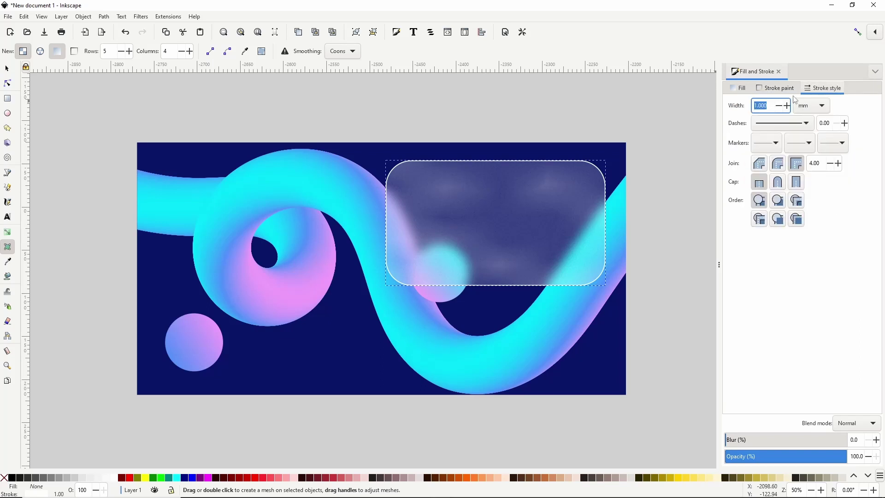
{"action": "scroll", "coordinate": [768, 105], "scroll_direction": "up", "scroll_amount": 19}
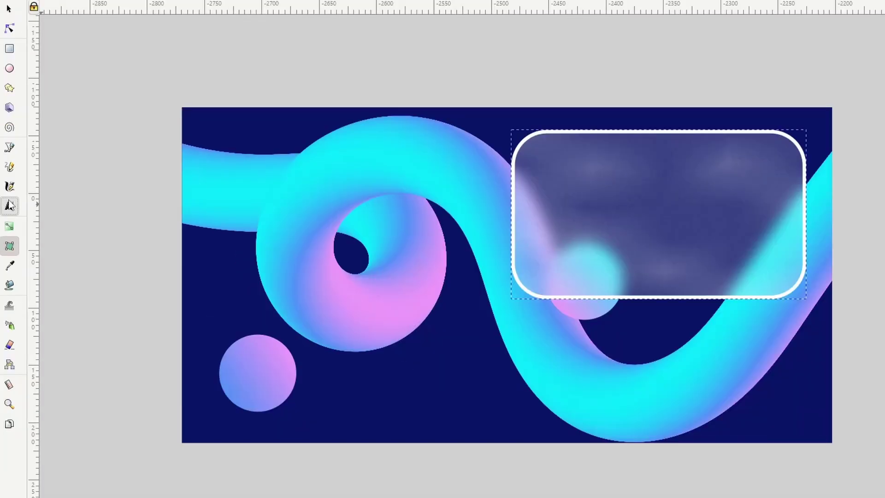
Type the heading at the panel's top-left in Aachen-Bold, 72 pt, with tighter line spacing
{"action": "left_click", "coordinate": [10, 205]}
{"action": "left_click", "coordinate": [407, 178]}
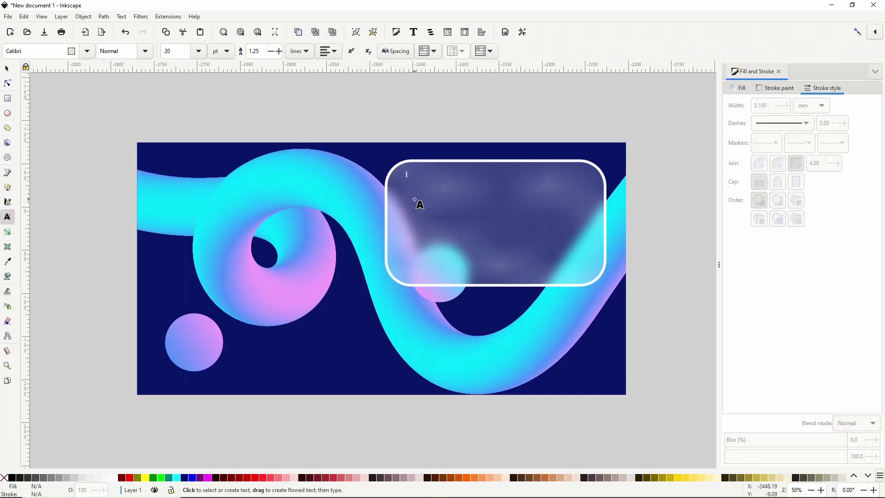
{"action": "type", "text": "Login"}
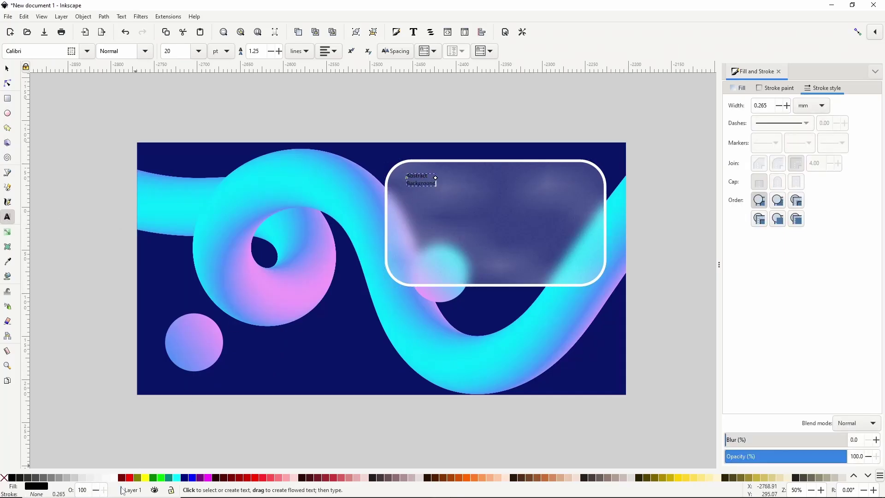
{"action": "left_click", "coordinate": [87, 51]}
{"action": "left_click", "coordinate": [65, 83]}
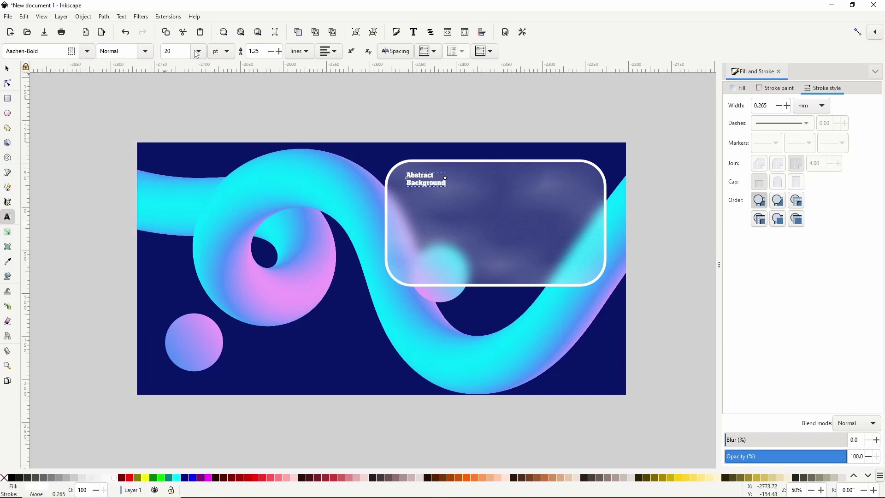
{"action": "left_click", "coordinate": [199, 51]}
{"action": "left_click", "coordinate": [202, 350]}
{"action": "left_click", "coordinate": [272, 53]}
{"action": "left_click", "coordinate": [272, 53]}
Move the heading down inside the panel and deselect it
{"action": "left_click", "coordinate": [8, 68]}
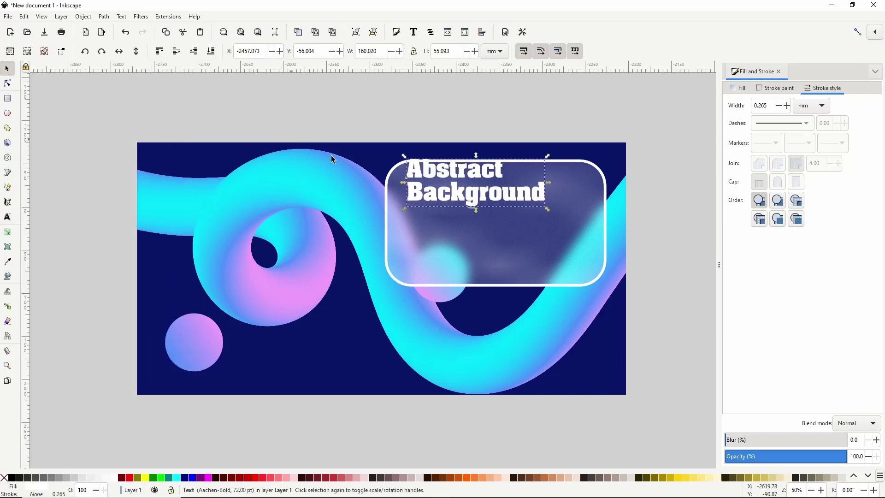
{"action": "left_click_drag", "start_coordinate": [445, 199], "coordinate": [442, 216]}
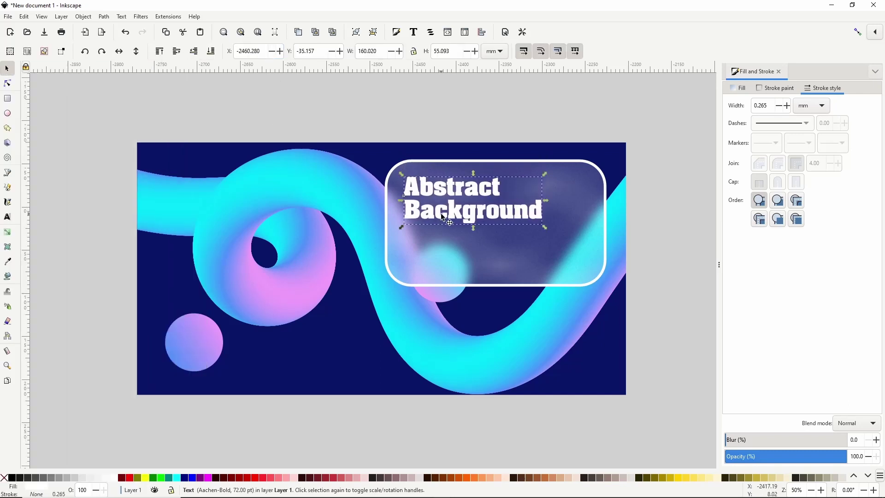
{"action": "left_click", "coordinate": [435, 118]}
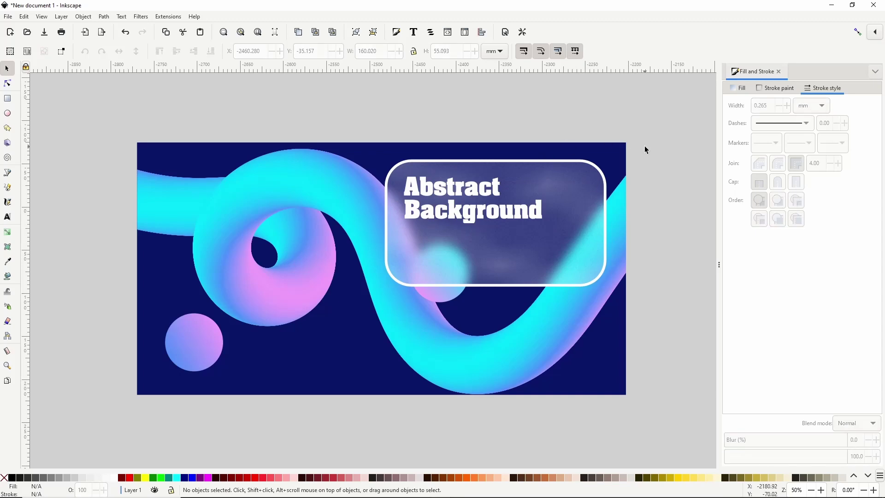